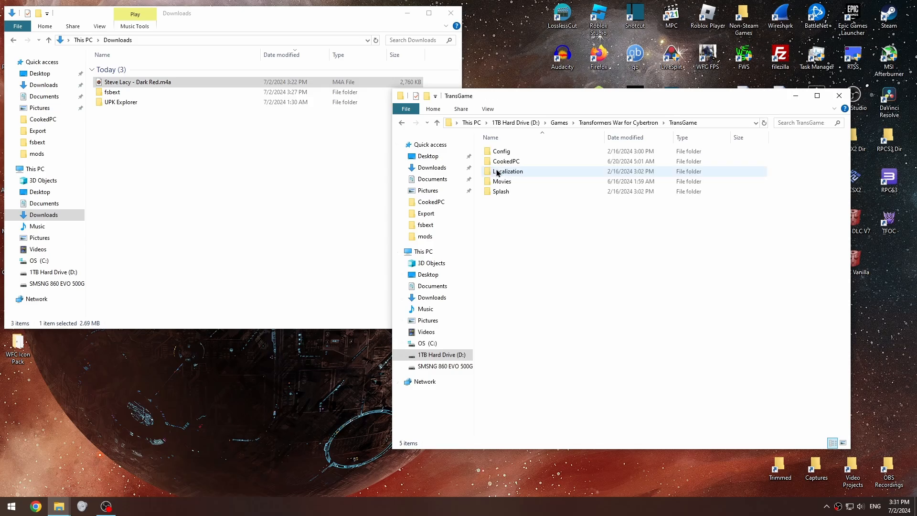
Step: Copy WL_MX_06.xxx from the game's CookedPC folder into the Decompress folder and unpack it with decompress.exe
{"action": "double_click", "coordinate": [502, 161]}
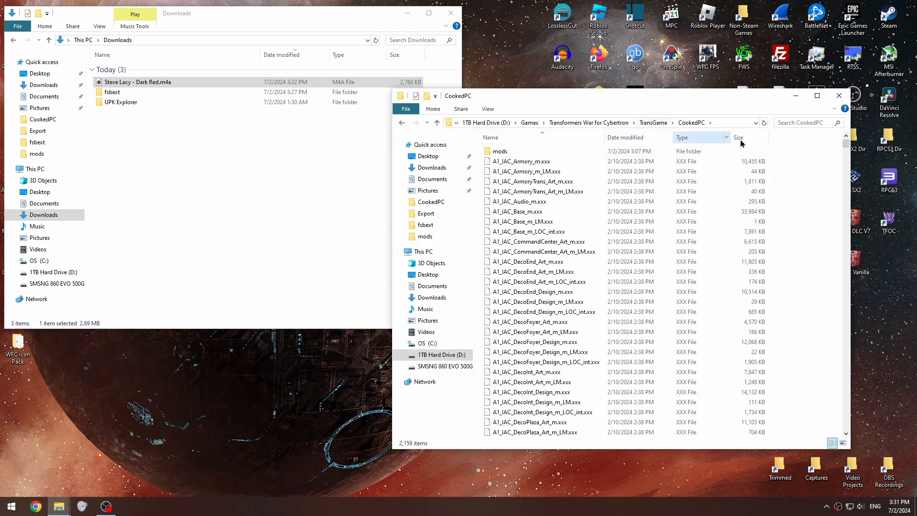
{"action": "left_click_drag", "start_coordinate": [846, 144], "coordinate": [852, 422]}
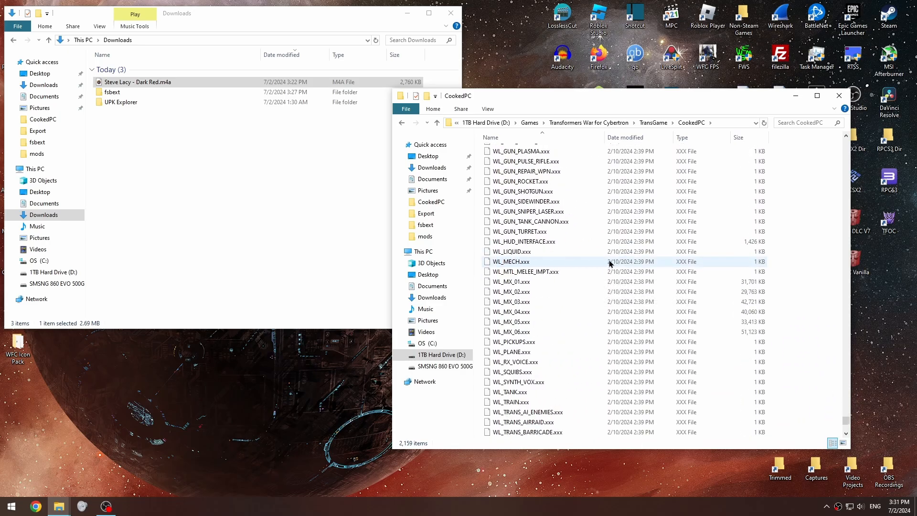
{"action": "scroll", "coordinate": [573, 281], "scroll_direction": "down", "scroll_amount": 6}
{"action": "left_click", "coordinate": [520, 298]}
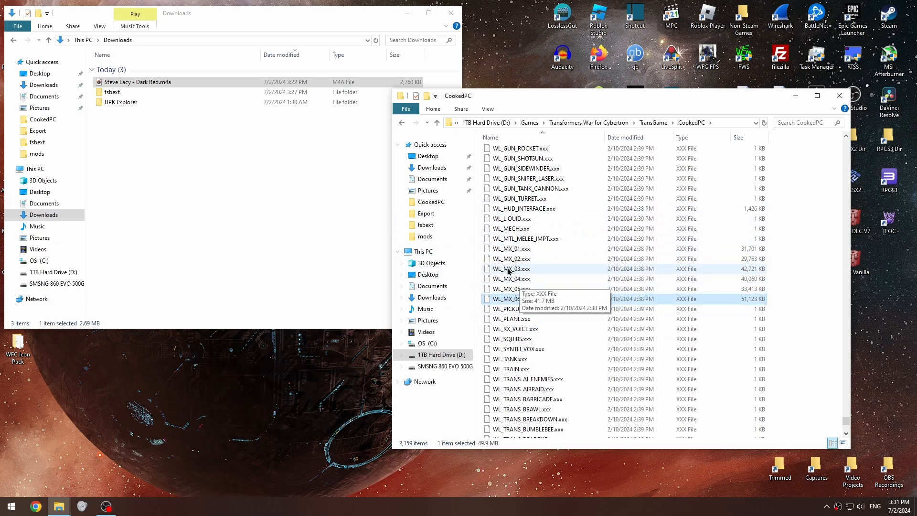
{"action": "left_click", "coordinate": [589, 122]}
{"action": "double_click", "coordinate": [518, 163]}
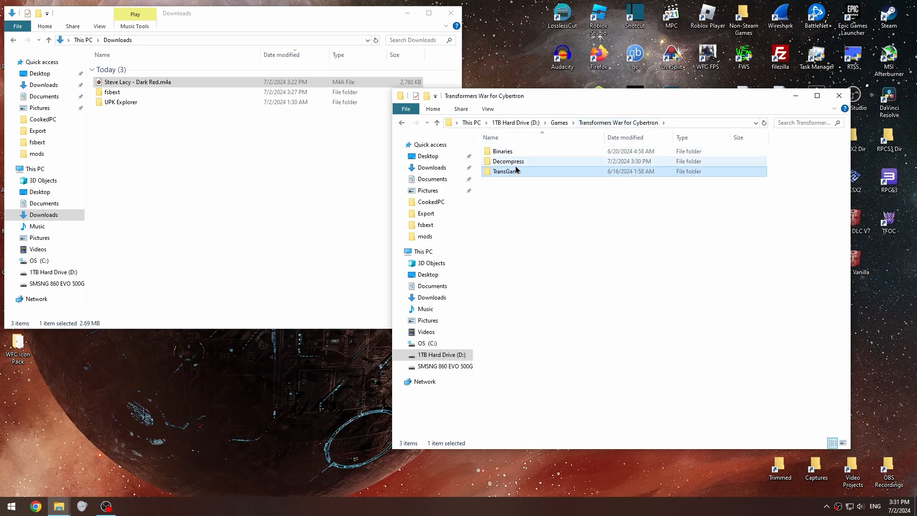
{"action": "key", "text": "ctrl+v"}
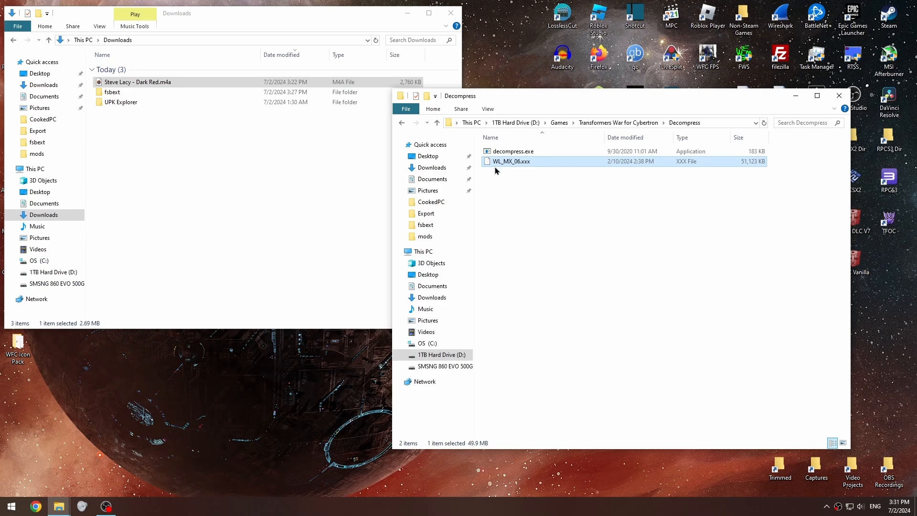
{"action": "left_click_drag", "start_coordinate": [502, 163], "coordinate": [521, 154]}
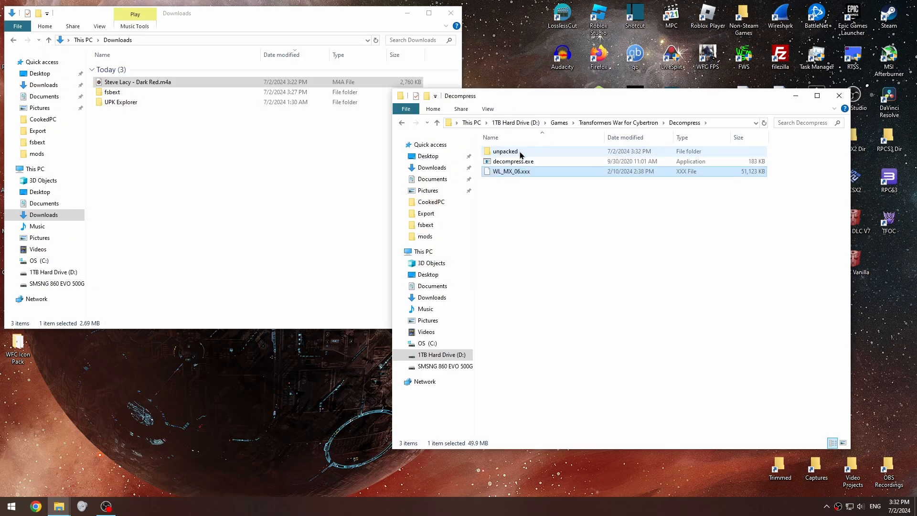
{"action": "double_click", "coordinate": [521, 154]}
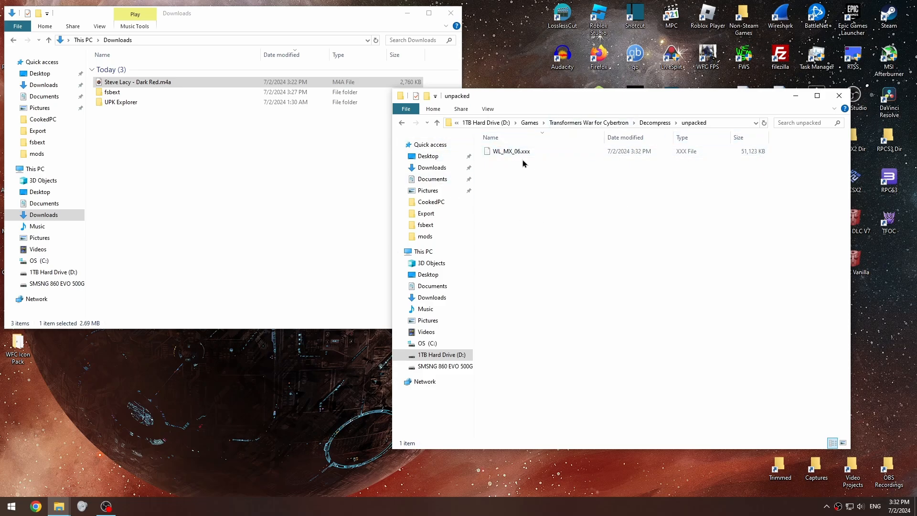
Step: Launch UPK Explorer.exe from the UPK Explorer folder in Downloads
{"action": "double_click", "coordinate": [160, 102]}
{"action": "scroll", "coordinate": [143, 167], "scroll_direction": "down", "scroll_amount": 9}
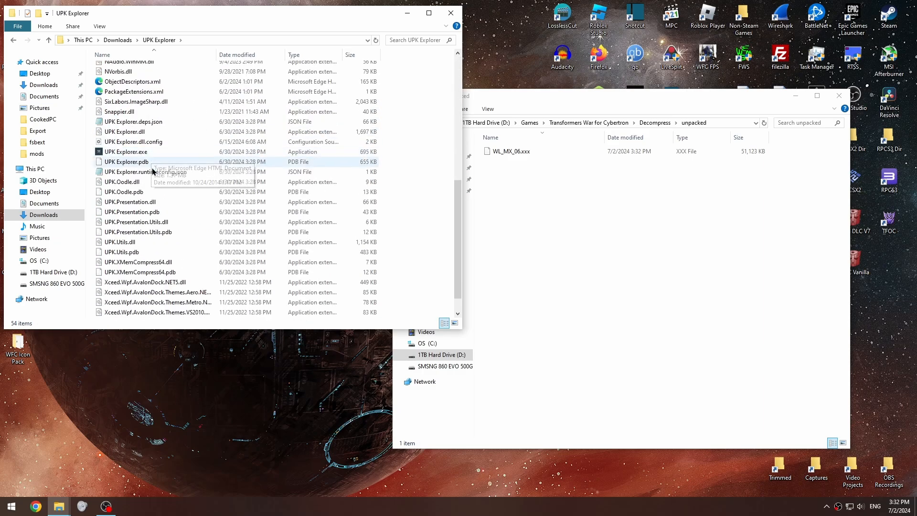
{"action": "double_click", "coordinate": [134, 152]}
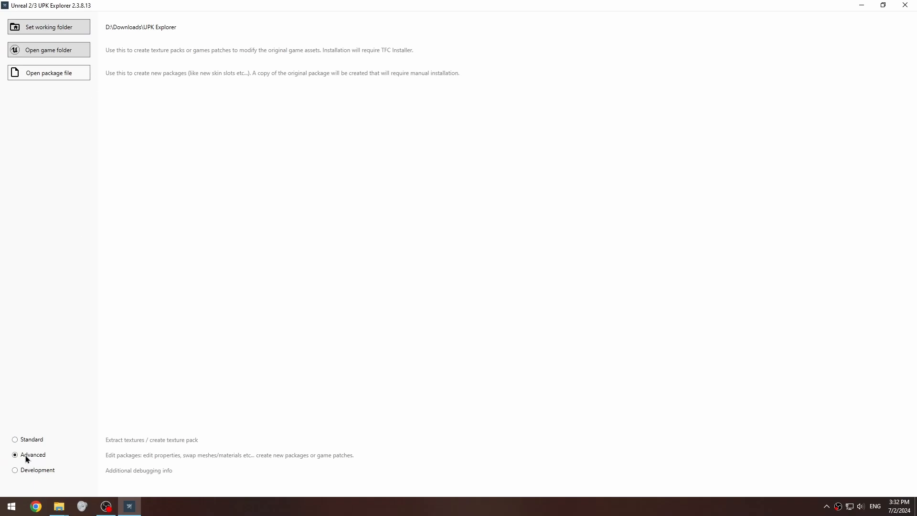
Step: Open the unpacked package WL_MX_06.xxx from the Decompress\unpacked folder of Transformers War for Cybertron
{"action": "left_click", "coordinate": [53, 79]}
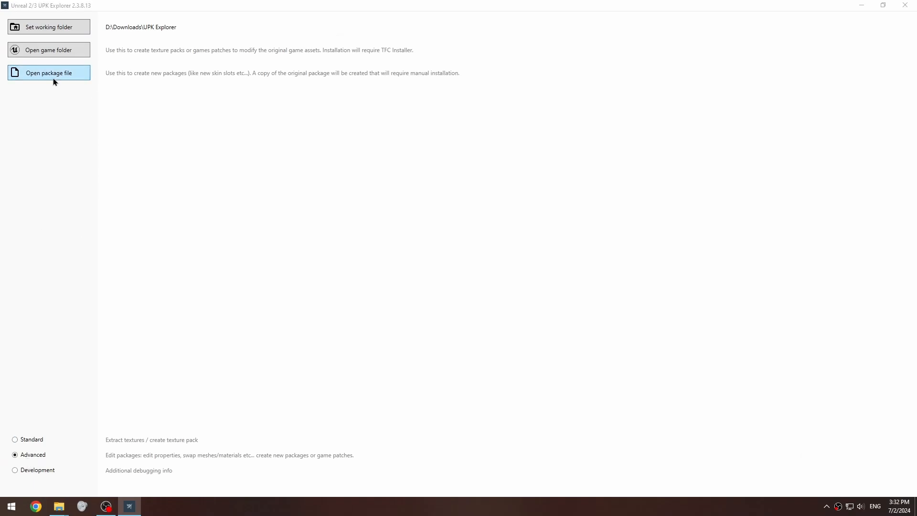
{"action": "left_click", "coordinate": [238, 23]}
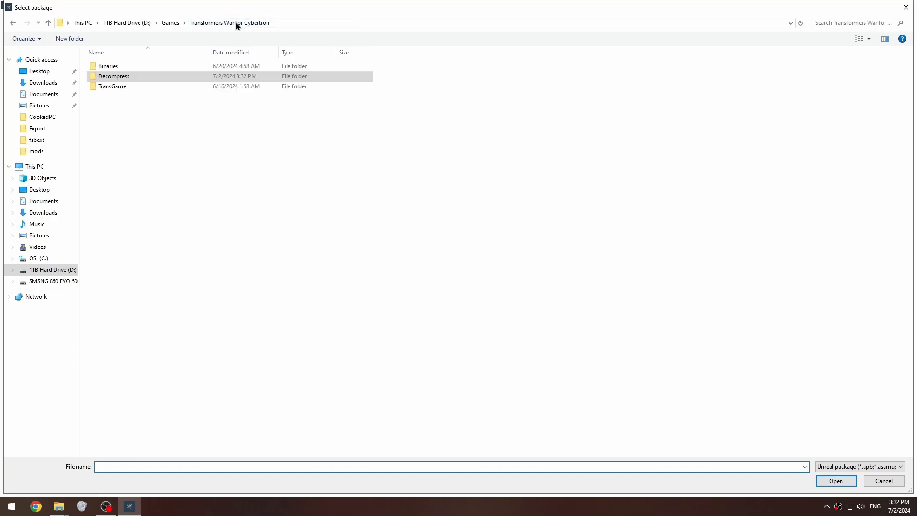
{"action": "double_click", "coordinate": [120, 77]}
{"action": "double_click", "coordinate": [113, 67]}
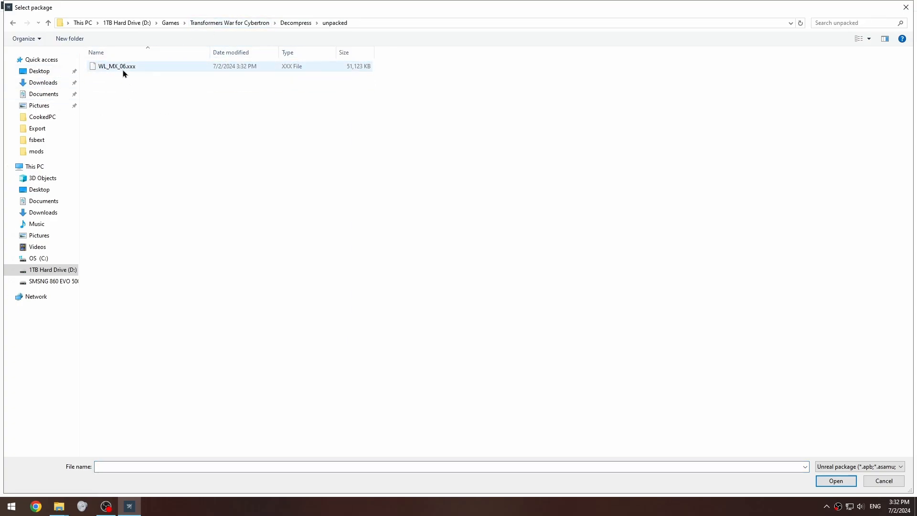
{"action": "double_click", "coordinate": [122, 67]}
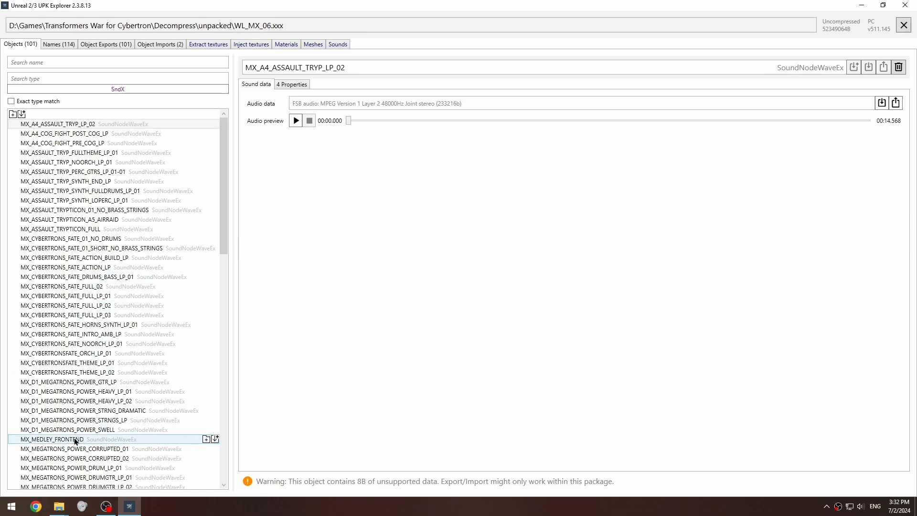
Step: Export the audio data of MX_MEDLEY_FRONTEND as MX_MEDLEY_FRONTEND.fsb into the Downloads\fsbext folder
{"action": "left_click", "coordinate": [47, 443]}
{"action": "scroll", "coordinate": [74, 319], "scroll_direction": "down", "scroll_amount": 2}
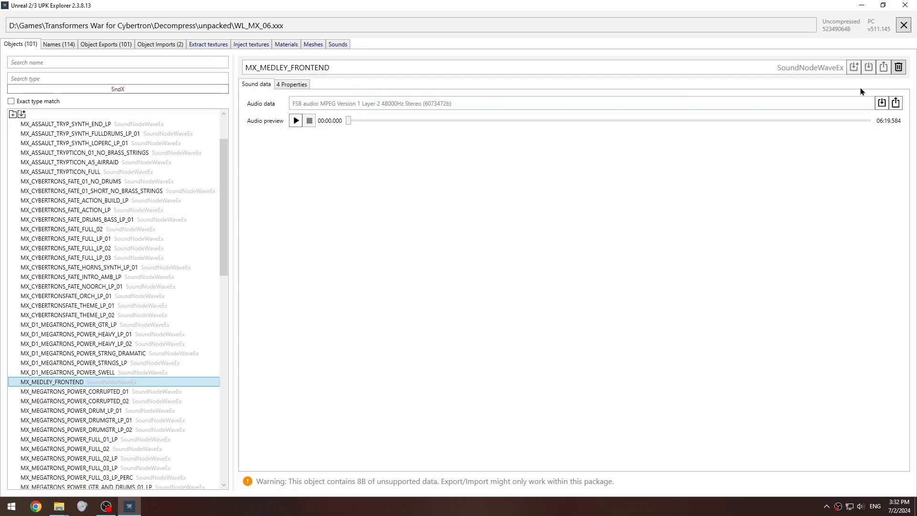
{"action": "left_click", "coordinate": [896, 103]}
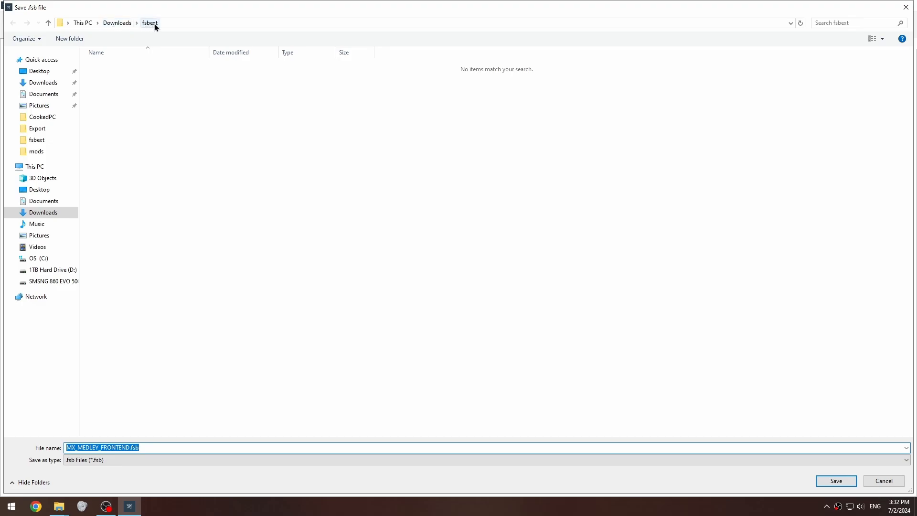
{"action": "left_click", "coordinate": [831, 481]}
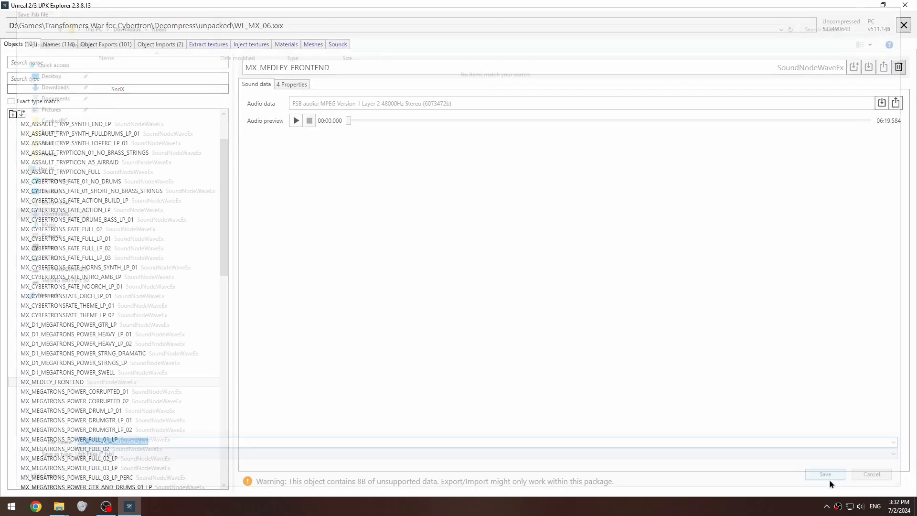
Step: In File Explorer, extract MX_MEDLEY_FRONTEND.fsb in the fsbext folder using extractFSB.bat
{"action": "mouse_move", "coordinate": [66, 510]}
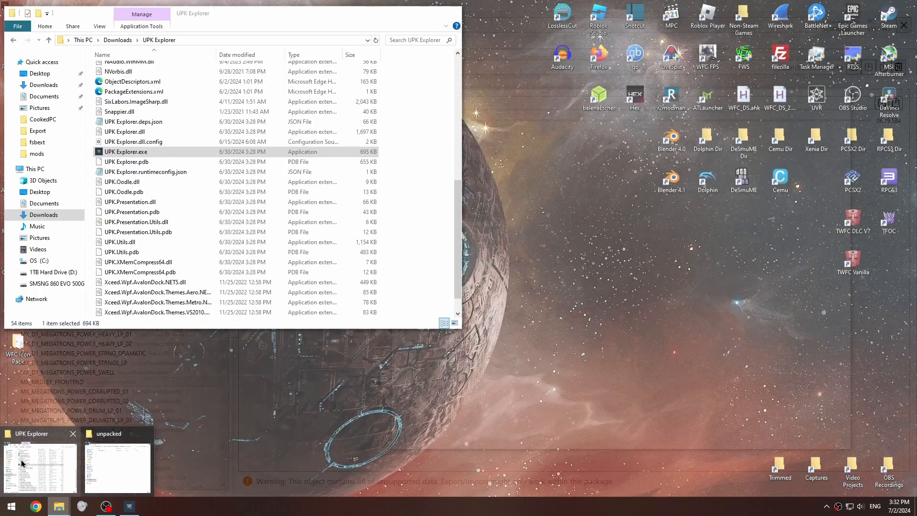
{"action": "left_click", "coordinate": [54, 494]}
{"action": "left_click", "coordinate": [44, 215]}
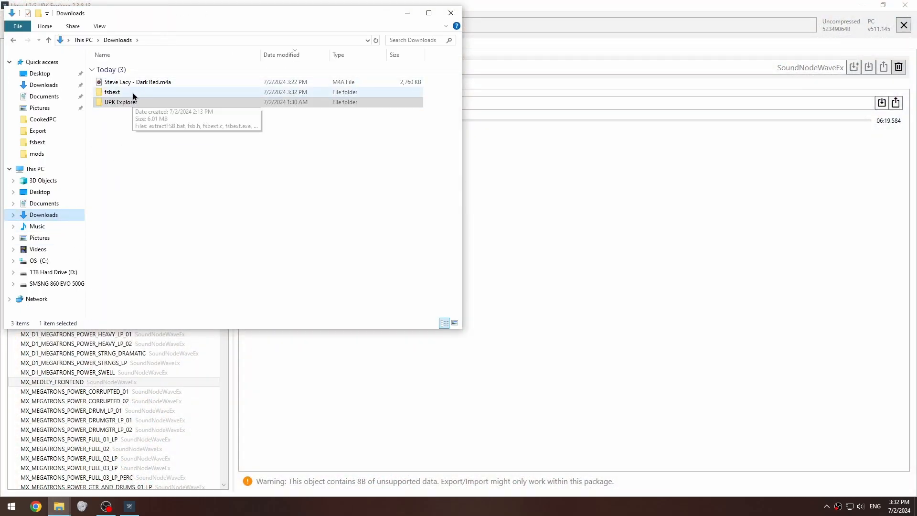
{"action": "double_click", "coordinate": [133, 93]}
{"action": "left_click", "coordinate": [121, 123]}
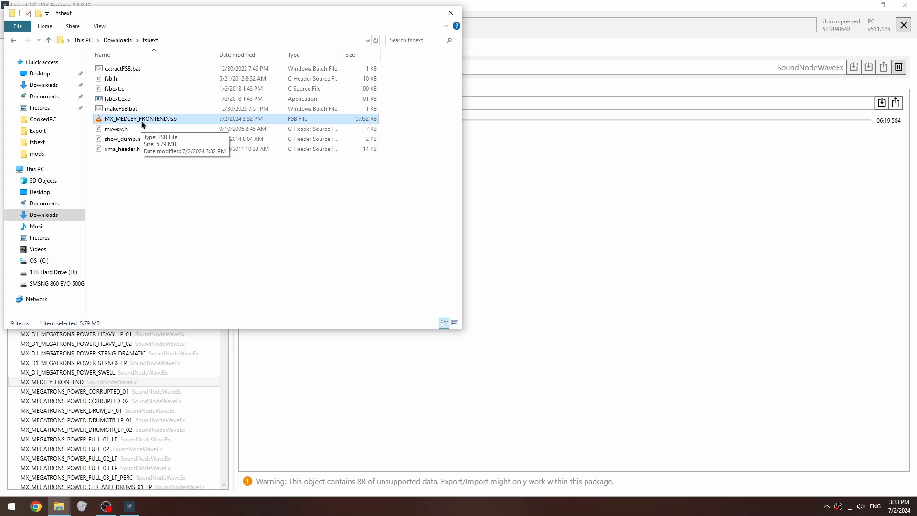
{"action": "left_click_drag", "start_coordinate": [147, 123], "coordinate": [132, 70]}
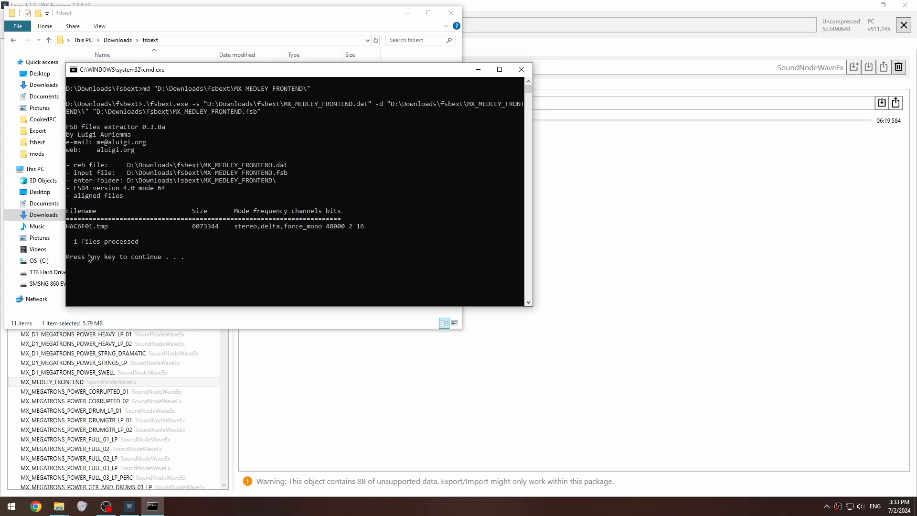
{"action": "key", "text": "Return"}
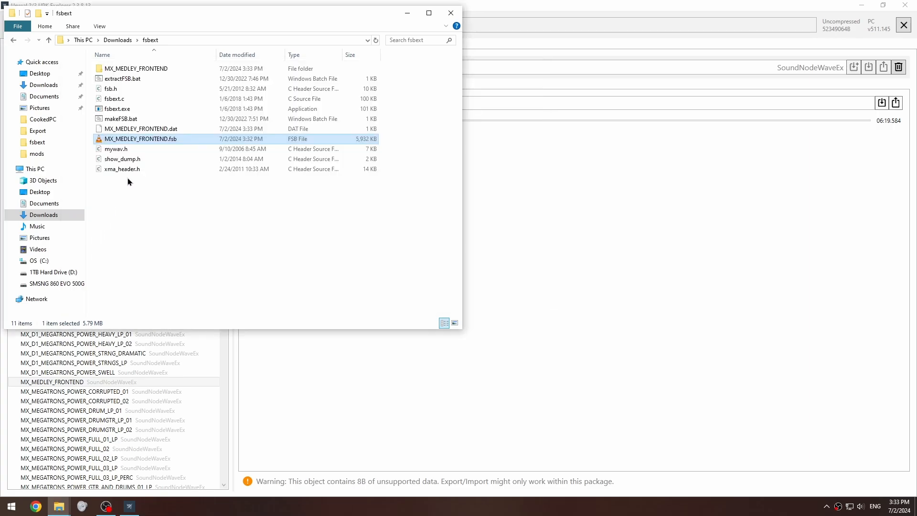
Step: Look at the extracted HAC6F01.tmp.mp3 in the MX_MEDLEY_FRONTEND folder and at the replacement song in Downloads
{"action": "double_click", "coordinate": [136, 67]}
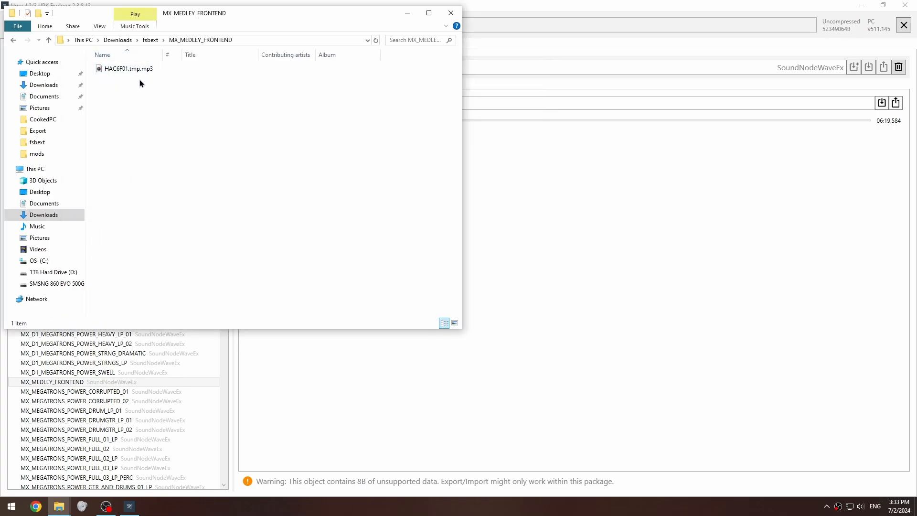
{"action": "left_click", "coordinate": [154, 73]}
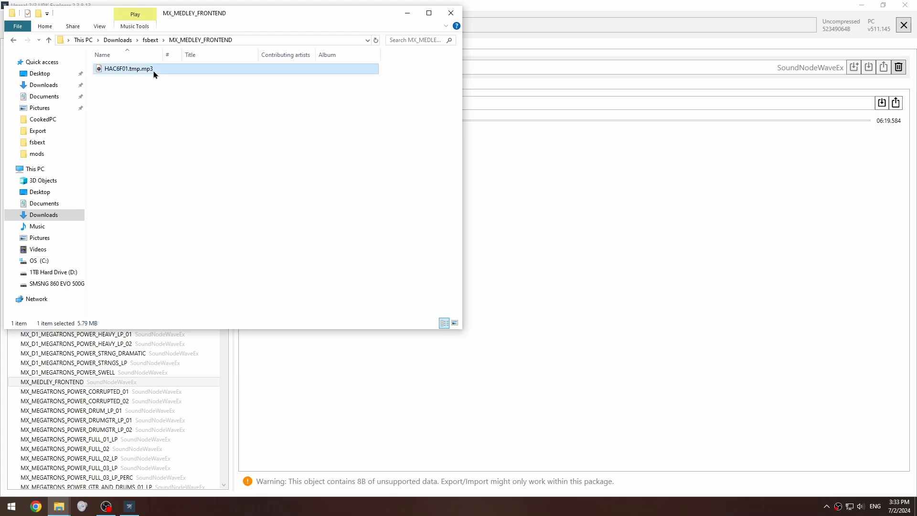
{"action": "left_click", "coordinate": [50, 216]}
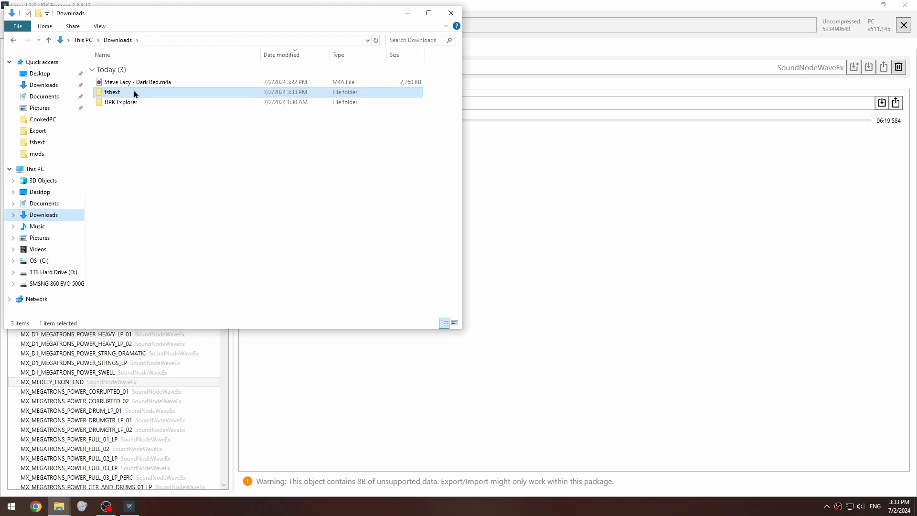
{"action": "key", "text": "alt+Left"}
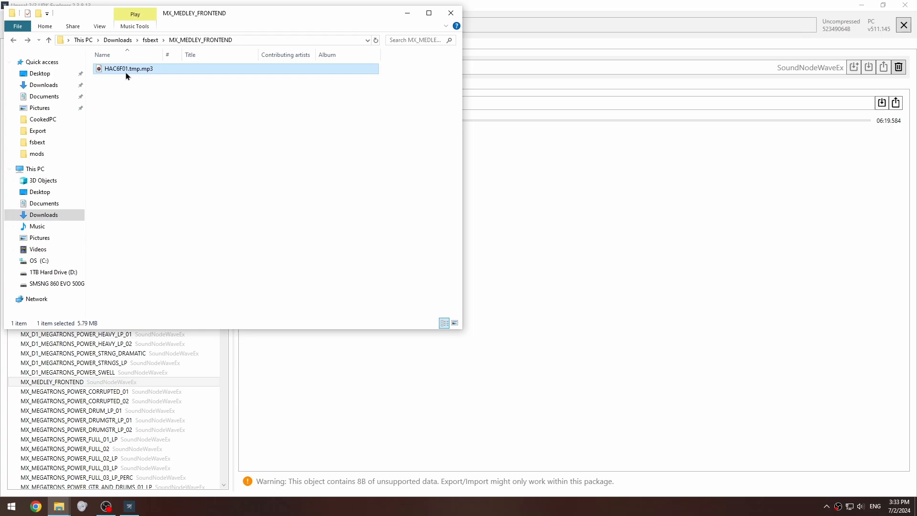
Step: Switch to UPK Explorer and check the sample rate in the audio data of MX_MEDLEY_FRONTEND
{"action": "left_click", "coordinate": [575, 173]}
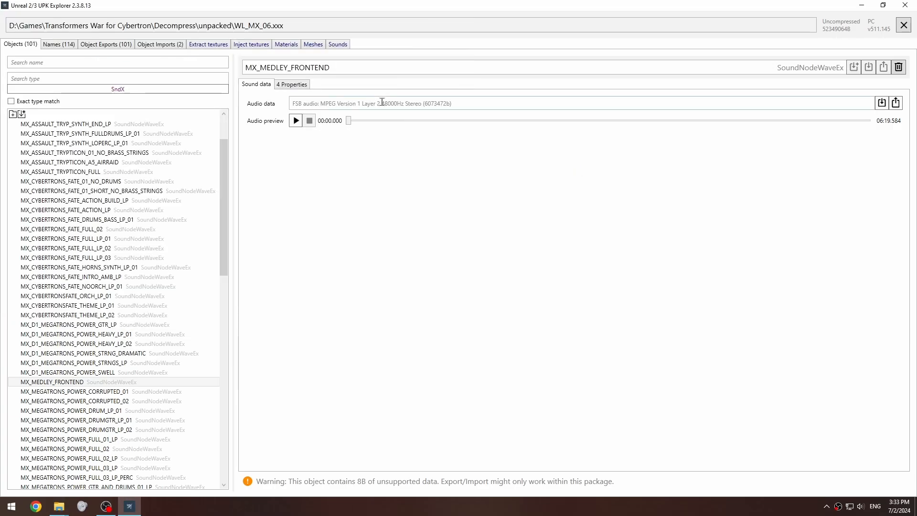
{"action": "left_click_drag", "start_coordinate": [382, 102], "coordinate": [403, 102]}
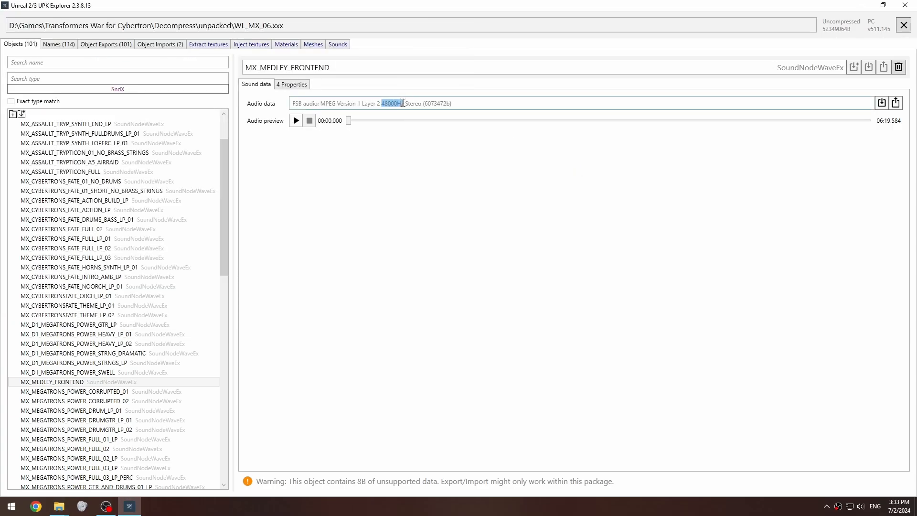
{"action": "left_click", "coordinate": [384, 103]}
{"action": "left_click_drag", "start_coordinate": [386, 104], "coordinate": [402, 103]}
{"action": "left_click", "coordinate": [404, 102]}
Step: Switch back to File Explorer and check the bit rate in the detailed properties of HAC6F01.tmp.mp3
{"action": "key", "text": "alt+Tab"}
{"action": "right_click", "coordinate": [115, 71]}
{"action": "left_click", "coordinate": [172, 311]}
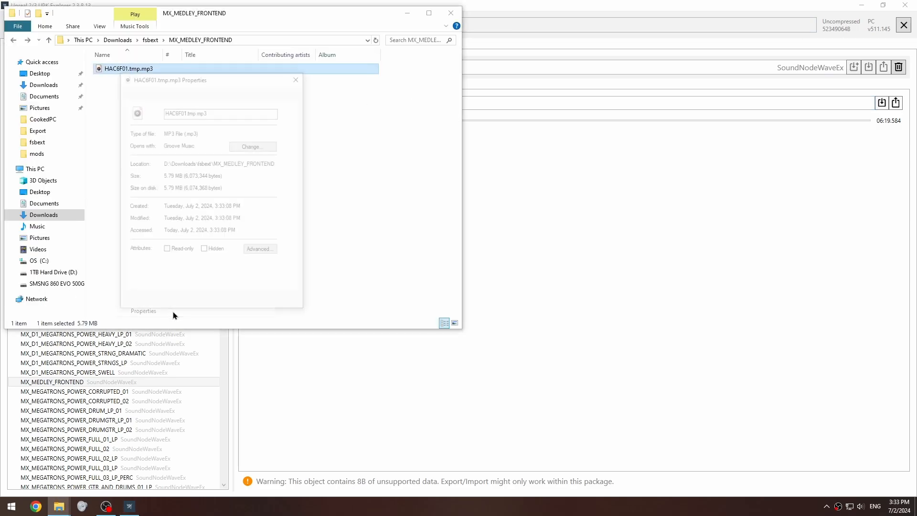
{"action": "left_click", "coordinate": [217, 96]}
{"action": "left_click", "coordinate": [181, 248]}
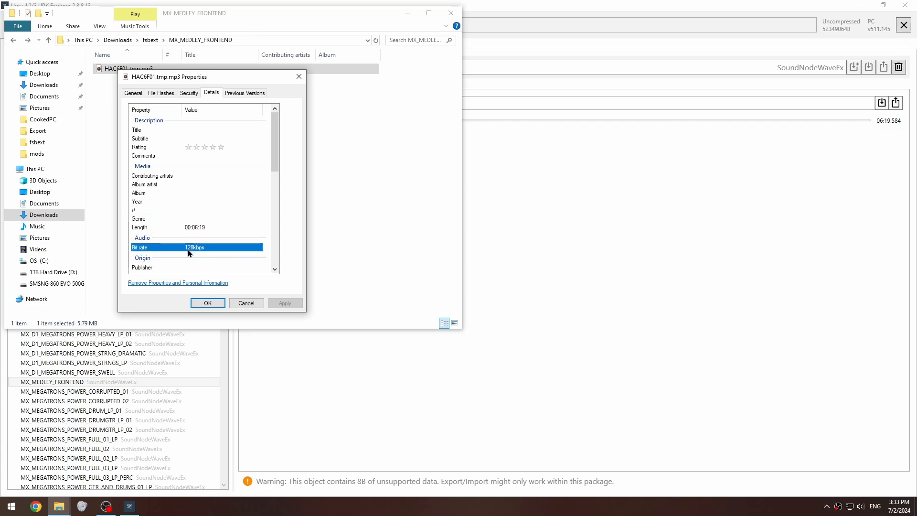
{"action": "left_click", "coordinate": [193, 303]}
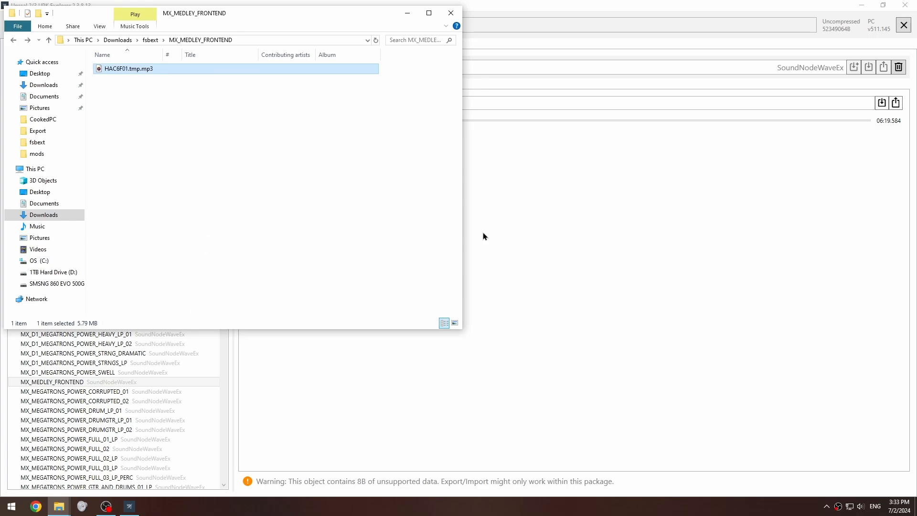
Step: Show the desktop and launch Audacity
{"action": "left_click", "coordinate": [601, 242]}
{"action": "left_click", "coordinate": [914, 506]}
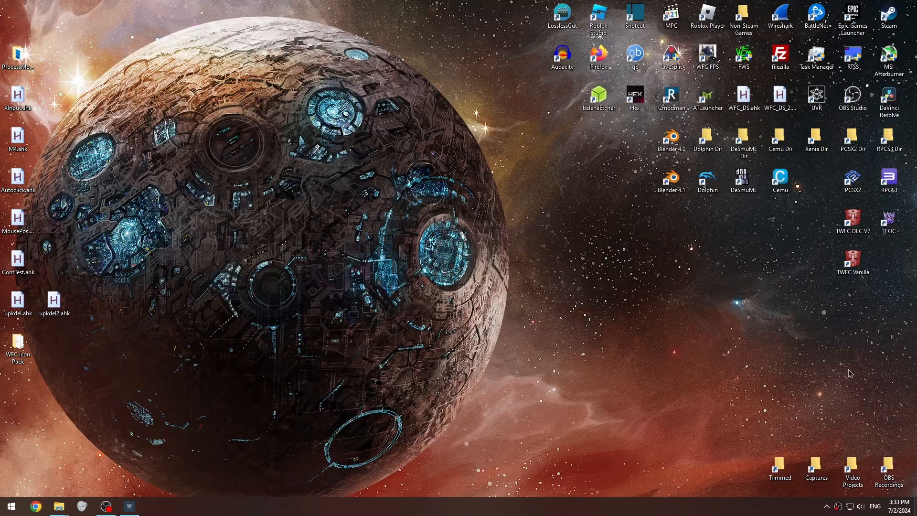
{"action": "double_click", "coordinate": [562, 57]}
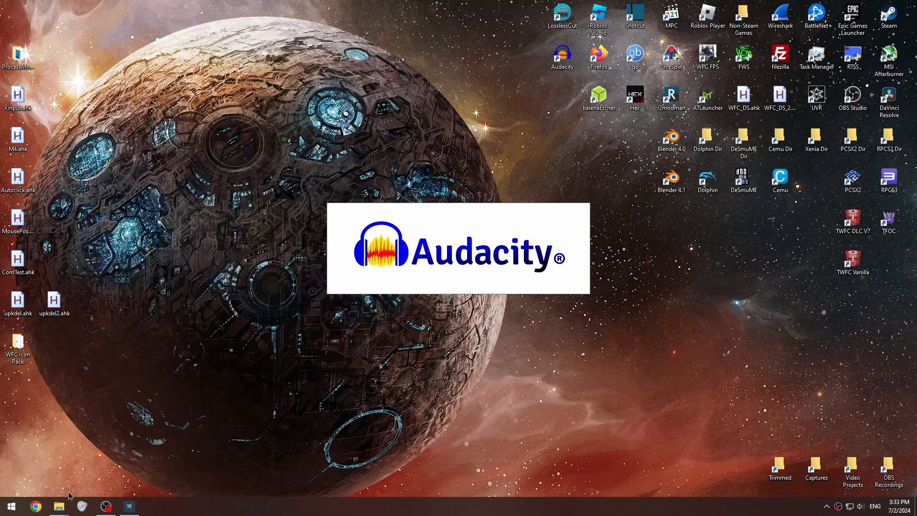
Step: Import Steve Lacy - Dark Red.m4a from the Downloads folder into the empty Audacity project
{"action": "mouse_move", "coordinate": [59, 505]}
{"action": "left_click", "coordinate": [43, 460]}
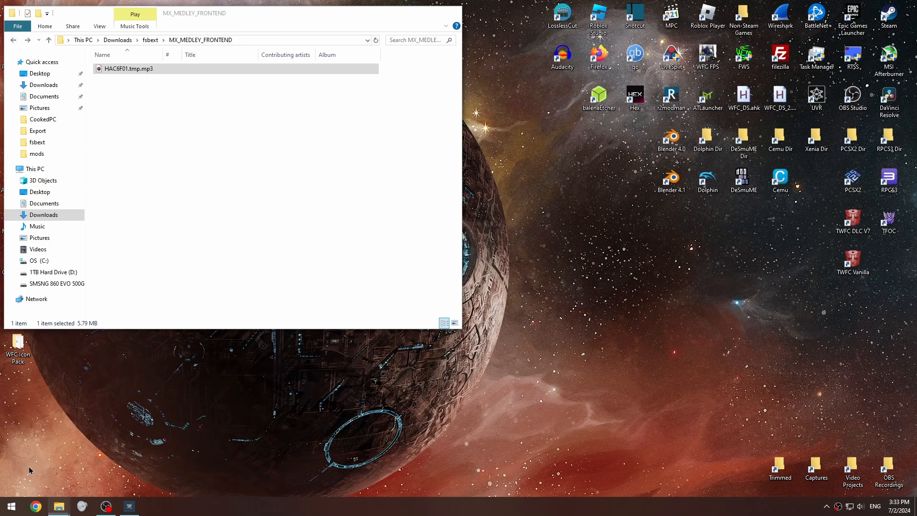
{"action": "left_click", "coordinate": [61, 220]}
{"action": "left_click", "coordinate": [139, 82]}
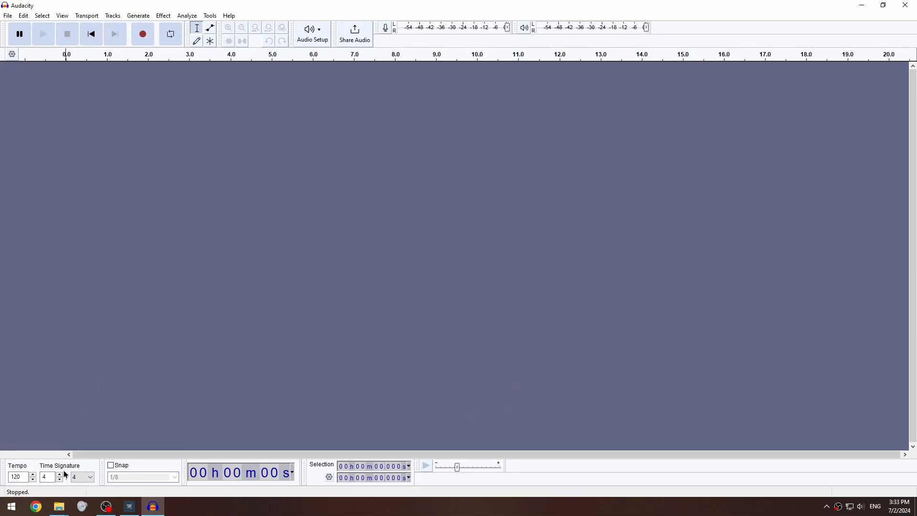
{"action": "mouse_move", "coordinate": [59, 506]}
{"action": "left_click", "coordinate": [48, 461]}
{"action": "left_click_drag", "start_coordinate": [143, 83], "coordinate": [561, 160]}
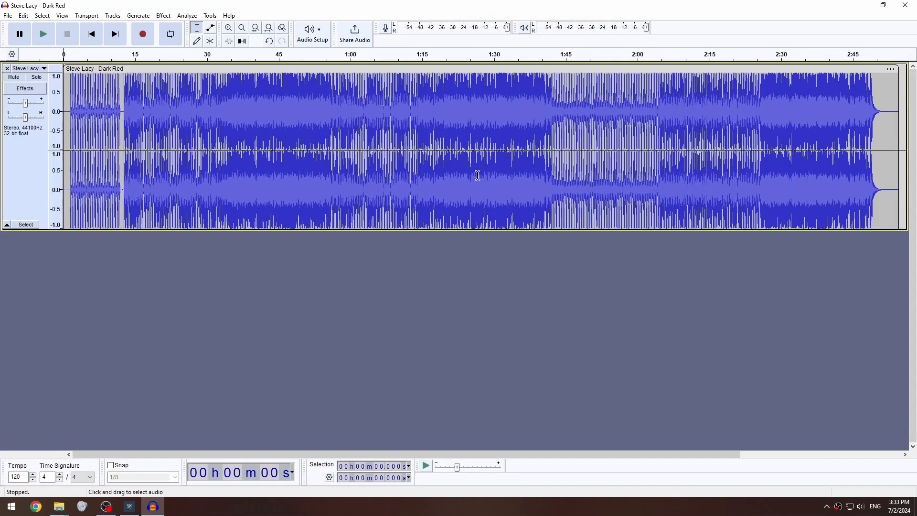
Step: Open the audio export settings, recheck the original's sample rate in UPK Explorer, and set the export sample rate to 48000 Hz
{"action": "scroll", "coordinate": [172, 194], "scroll_direction": "down", "scroll_amount": 3}
{"action": "left_click", "coordinate": [8, 17]}
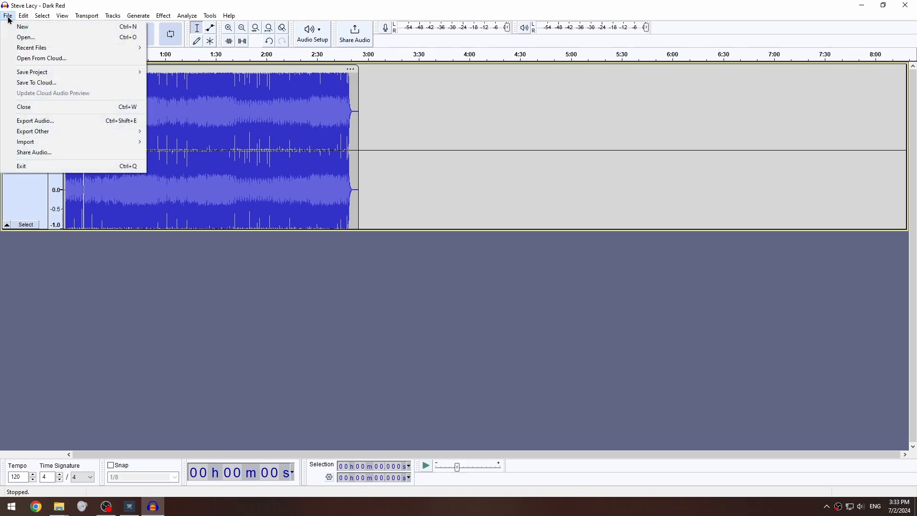
{"action": "left_click", "coordinate": [29, 120]}
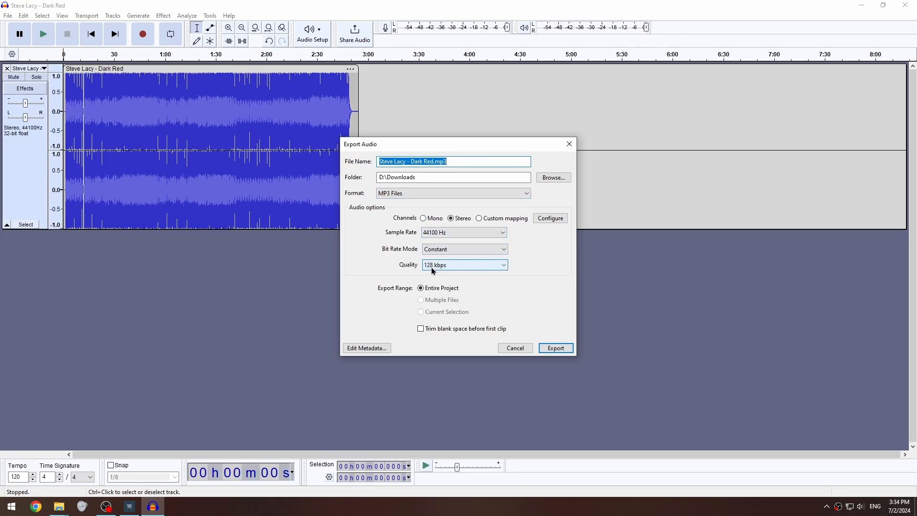
{"action": "key", "text": "alt+Tab"}
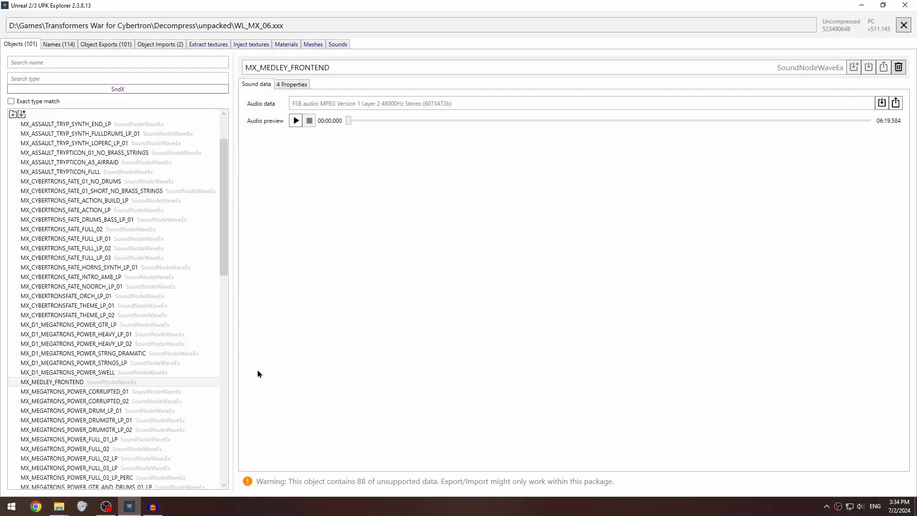
{"action": "key", "text": "alt+Tab"}
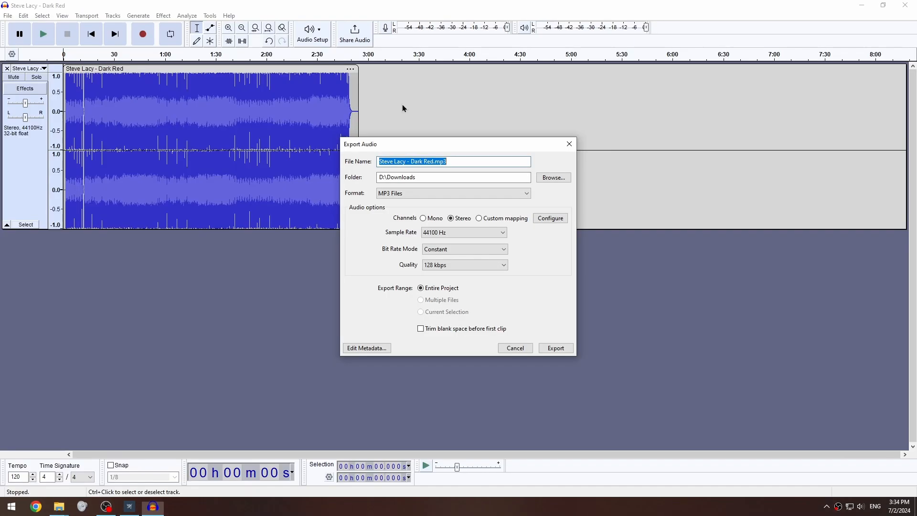
{"action": "left_click", "coordinate": [428, 233]}
{"action": "left_click", "coordinate": [434, 299]}
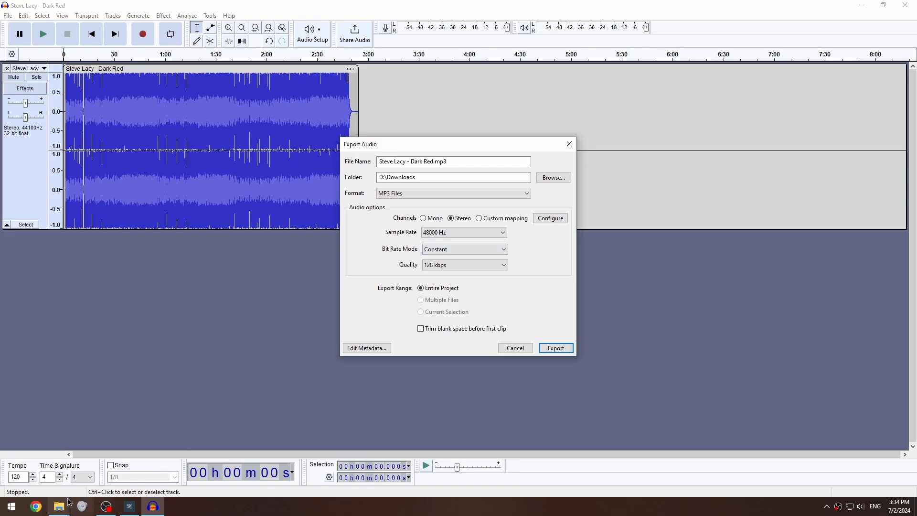
Step: Switch to File Explorer and check the bit rate in the detailed properties of HAC6F01.tmp.mp3 in fsbext\MX_MEDLEY_FRONTEND
{"action": "mouse_move", "coordinate": [59, 506]}
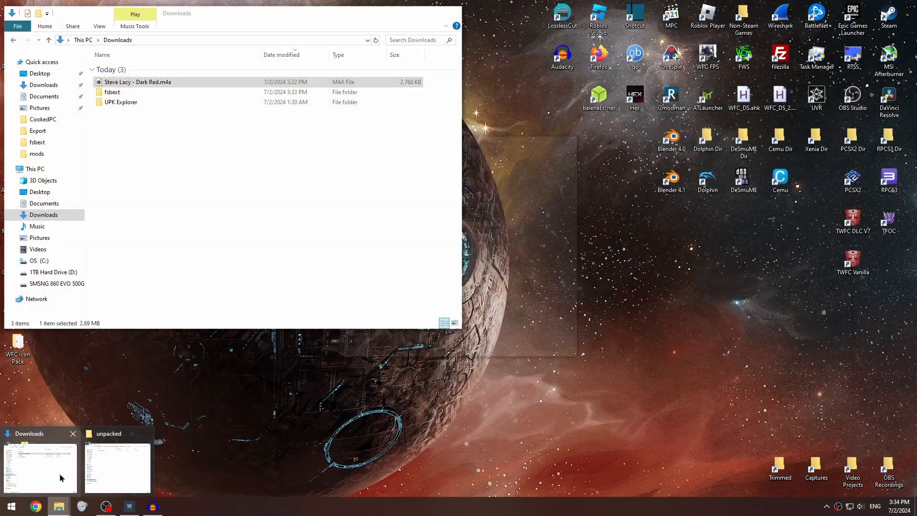
{"action": "left_click", "coordinate": [61, 478]}
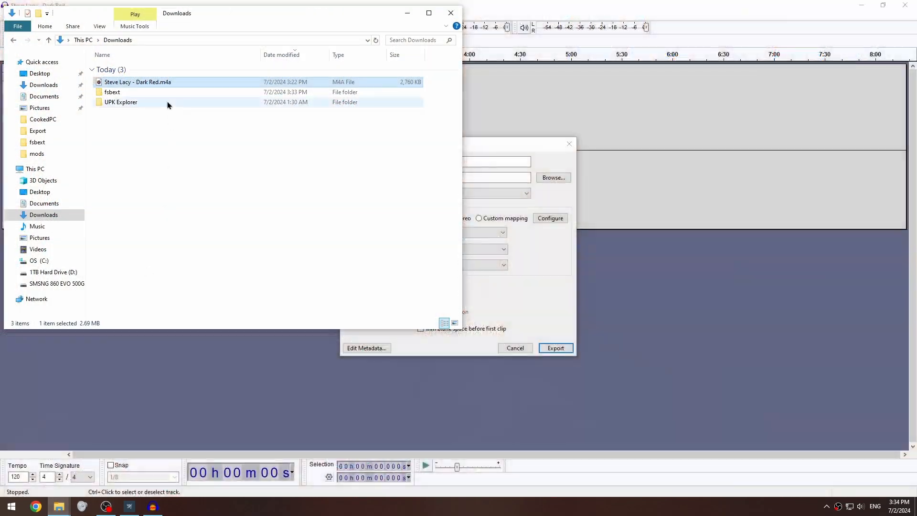
{"action": "double_click", "coordinate": [138, 92]}
{"action": "left_click", "coordinate": [135, 68]}
{"action": "double_click", "coordinate": [135, 69]}
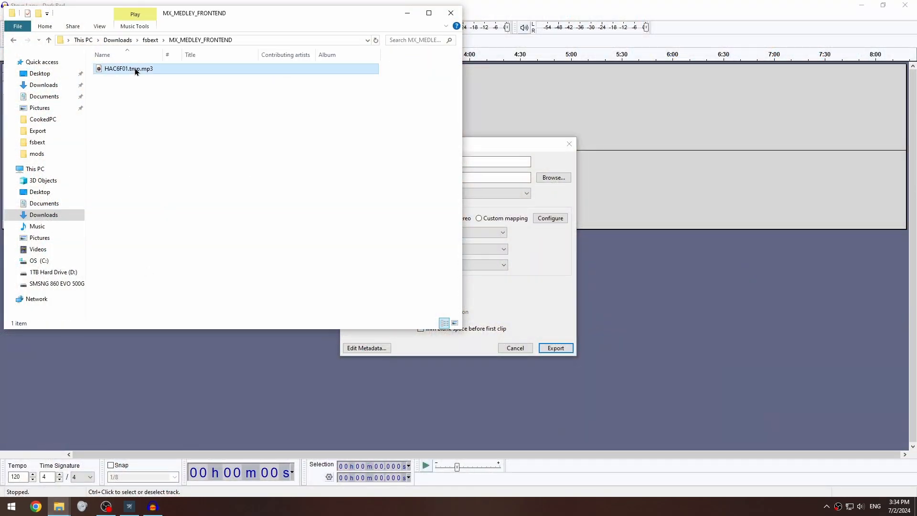
{"action": "right_click", "coordinate": [135, 70]}
{"action": "left_click", "coordinate": [198, 302]}
{"action": "left_click", "coordinate": [231, 91]}
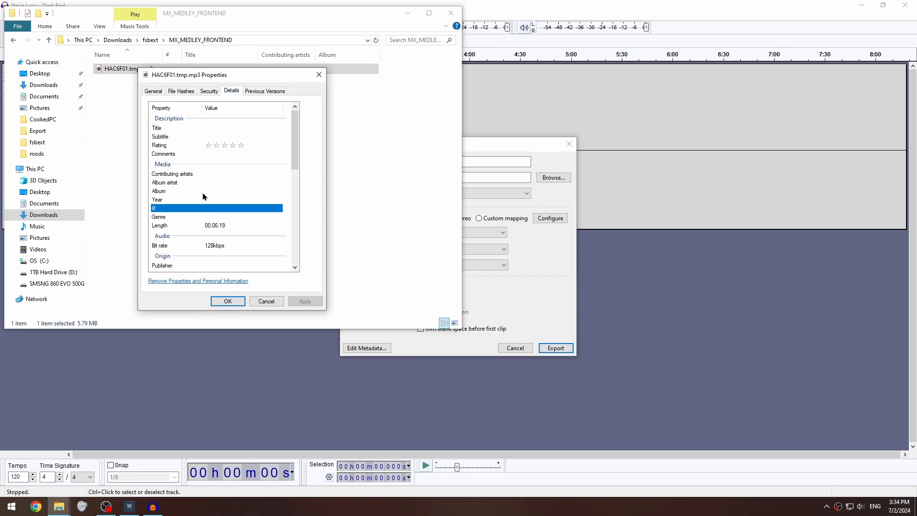
{"action": "left_click", "coordinate": [228, 302]}
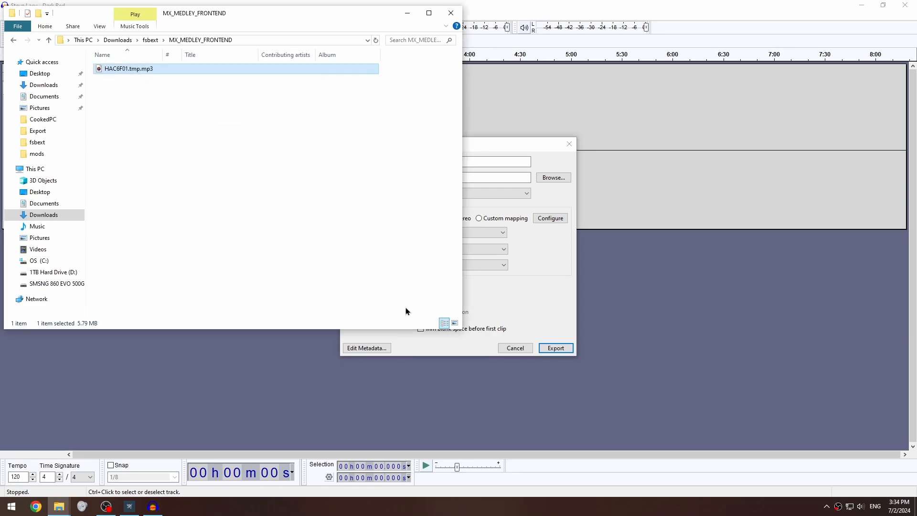
Step: Return to Audacity, export Steve Lacy - Dark Red.mp3 to Downloads as MP3 at 128 kbps, and close Audacity without saving the project
{"action": "left_click", "coordinate": [472, 282]}
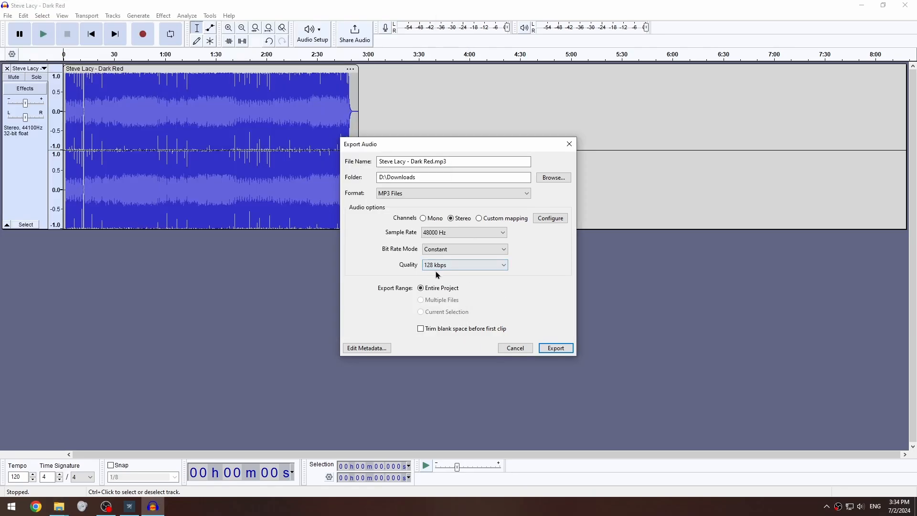
{"action": "left_click", "coordinate": [398, 195]}
{"action": "left_click", "coordinate": [385, 221]}
{"action": "left_click", "coordinate": [554, 349]}
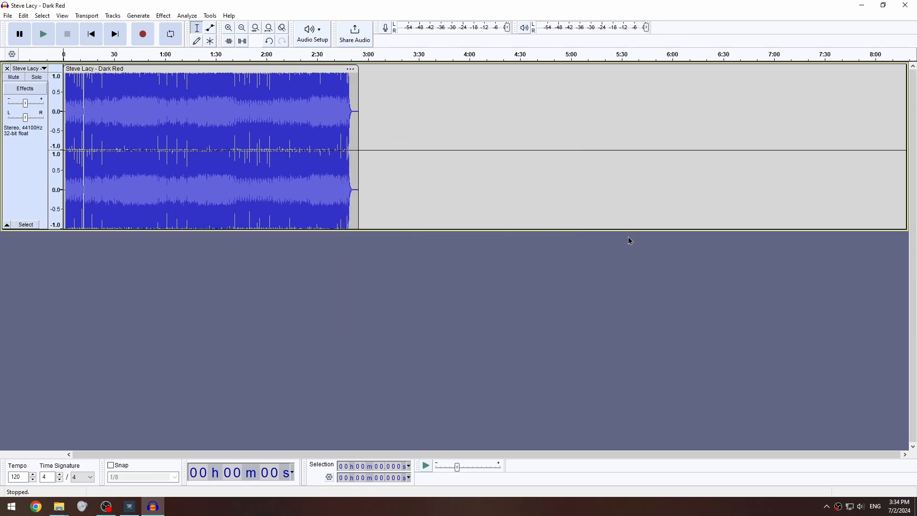
{"action": "left_click", "coordinate": [906, 5]}
{"action": "left_click", "coordinate": [478, 249]}
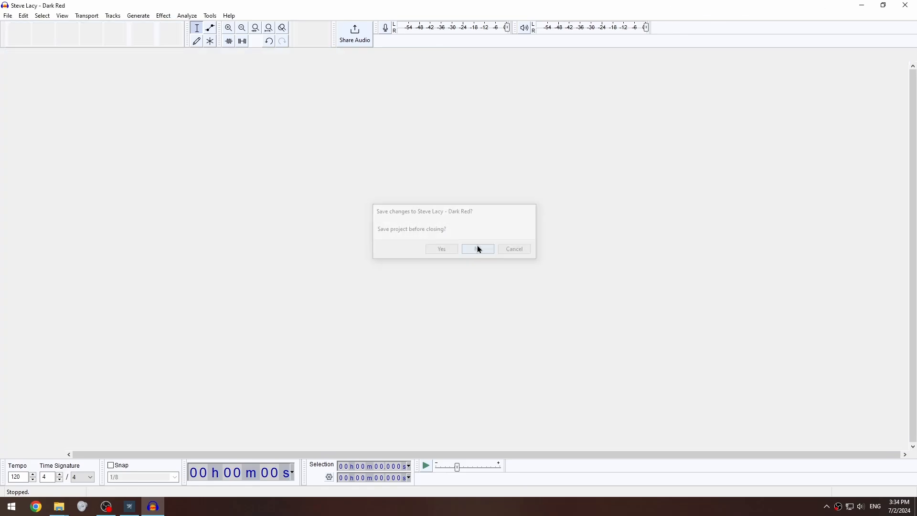
Step: Copy Steve Lacy - Dark Red.mp3 from the Downloads folder into the fsbext\MX_MEDLEY_FRONTEND folder
{"action": "left_click", "coordinate": [71, 216]}
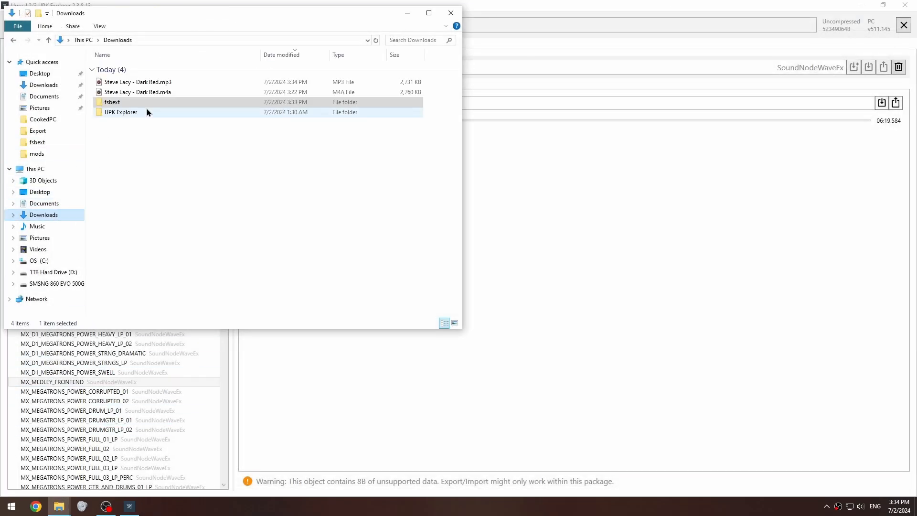
{"action": "left_click_drag", "start_coordinate": [173, 11], "coordinate": [343, 32]}
{"action": "left_click", "coordinate": [342, 104]}
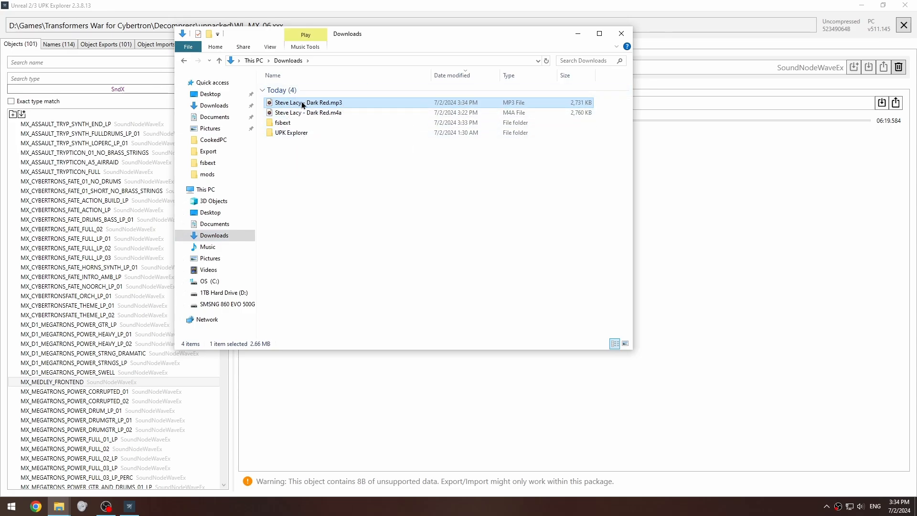
{"action": "double_click", "coordinate": [297, 122]}
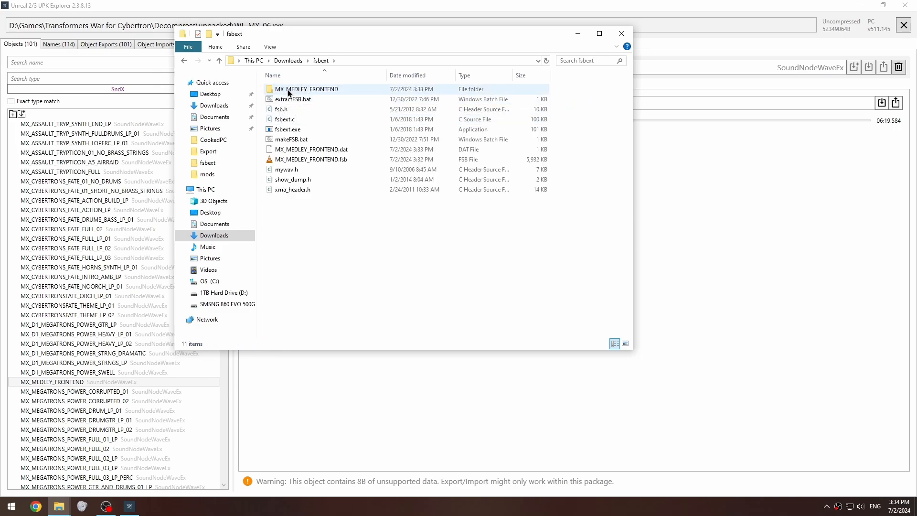
{"action": "left_click", "coordinate": [302, 91]}
{"action": "double_click", "coordinate": [302, 92]}
{"action": "key", "text": "ctrl+v"}
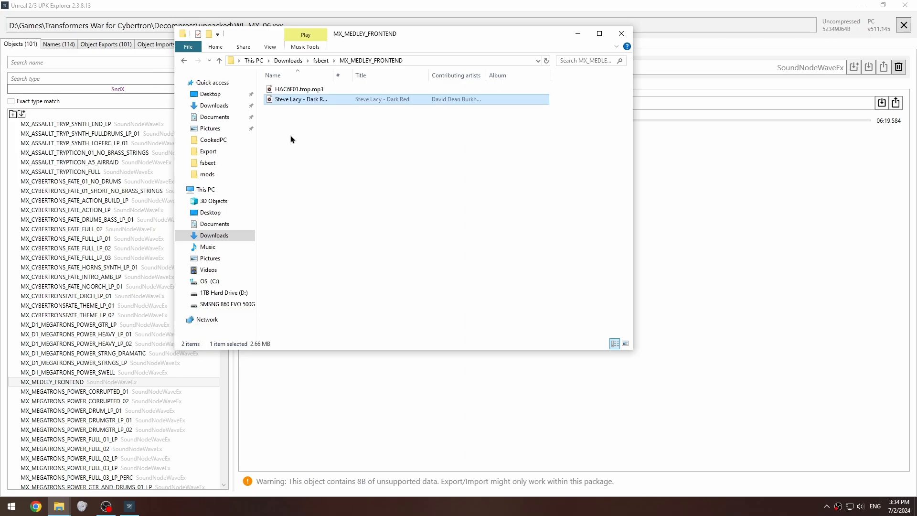
Step: Widen the Name column to show full file names and copy the file name HAC6F01.tmp without changing it
{"action": "left_click_drag", "start_coordinate": [333, 75], "coordinate": [382, 75]}
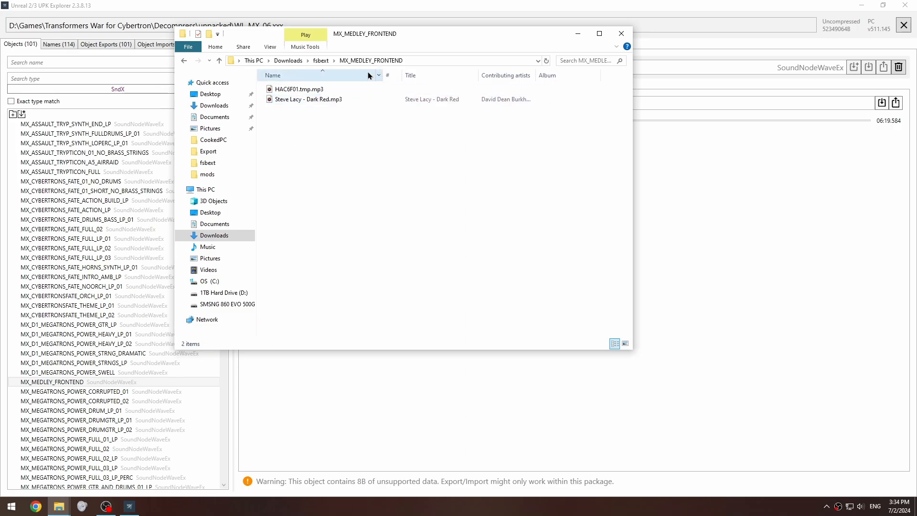
{"action": "left_click", "coordinate": [315, 90]}
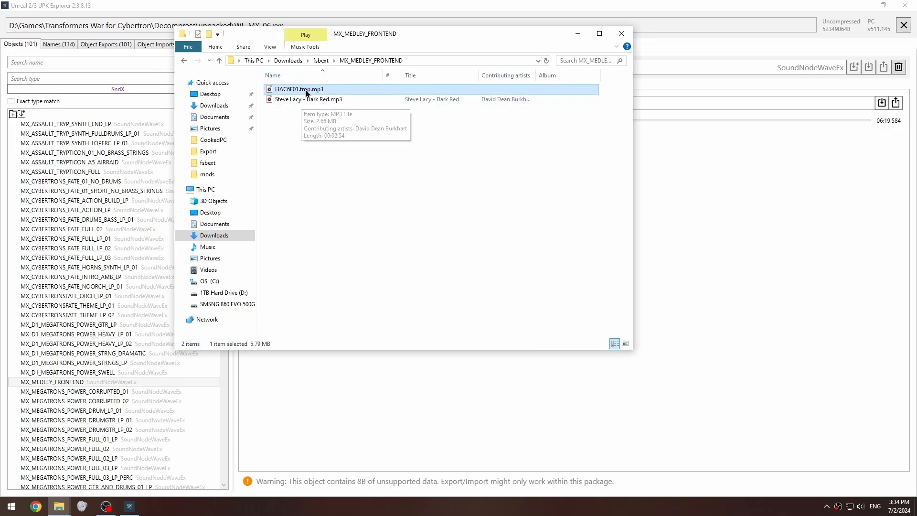
{"action": "left_click", "coordinate": [308, 100]}
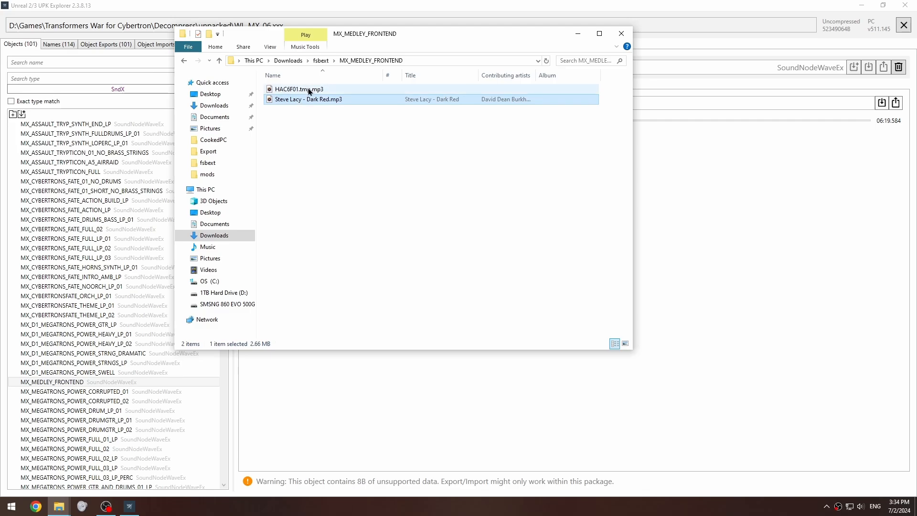
{"action": "left_click", "coordinate": [309, 90]}
{"action": "right_click", "coordinate": [288, 91]}
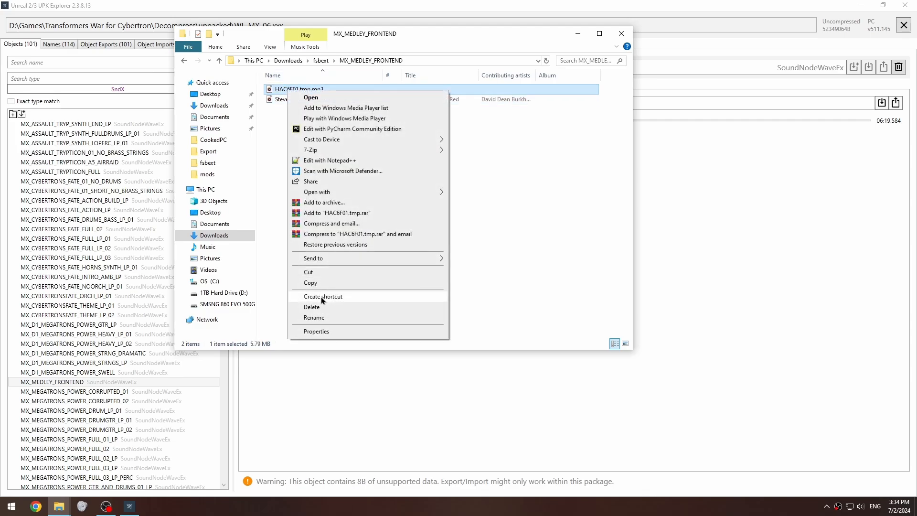
{"action": "left_click", "coordinate": [314, 318]}
{"action": "key", "text": "ctrl+c"}
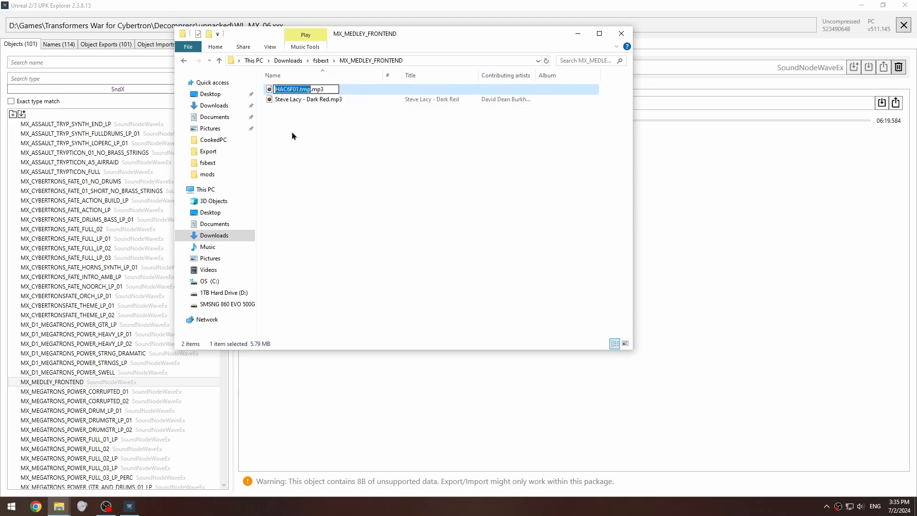
{"action": "left_click", "coordinate": [292, 134]}
{"action": "left_click", "coordinate": [292, 134]}
Step: Delete the original HAC6F01.tmp.mp3 and rename Steve Lacy - Dark Red.mp3 to HAC6F01.tmp.mp3
{"action": "left_click", "coordinate": [327, 87]}
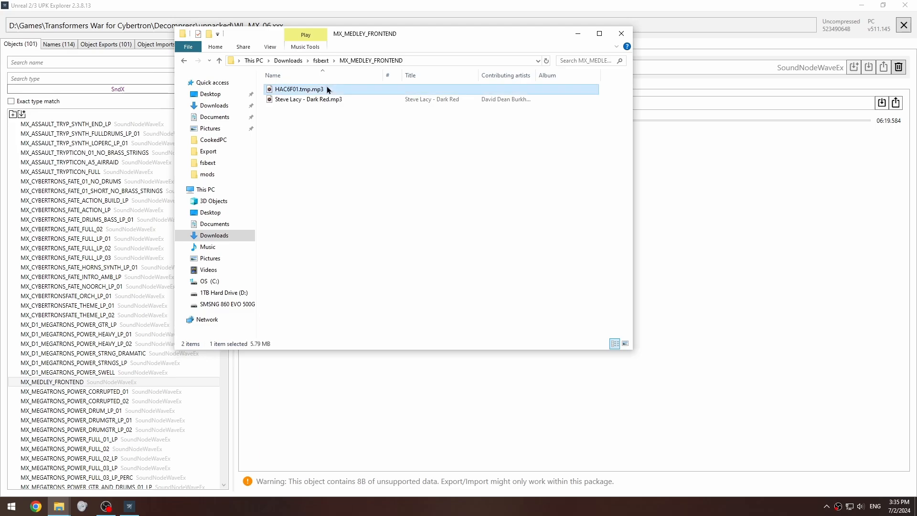
{"action": "key", "text": "Delete"}
{"action": "left_click", "coordinate": [327, 89]}
{"action": "key", "text": "F2"}
{"action": "key", "text": "ctrl+v"}
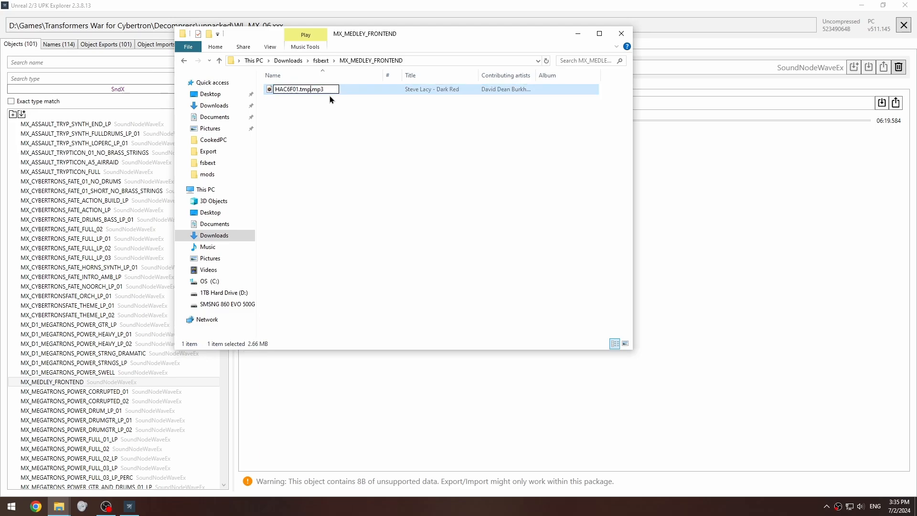
{"action": "key", "text": "Return"}
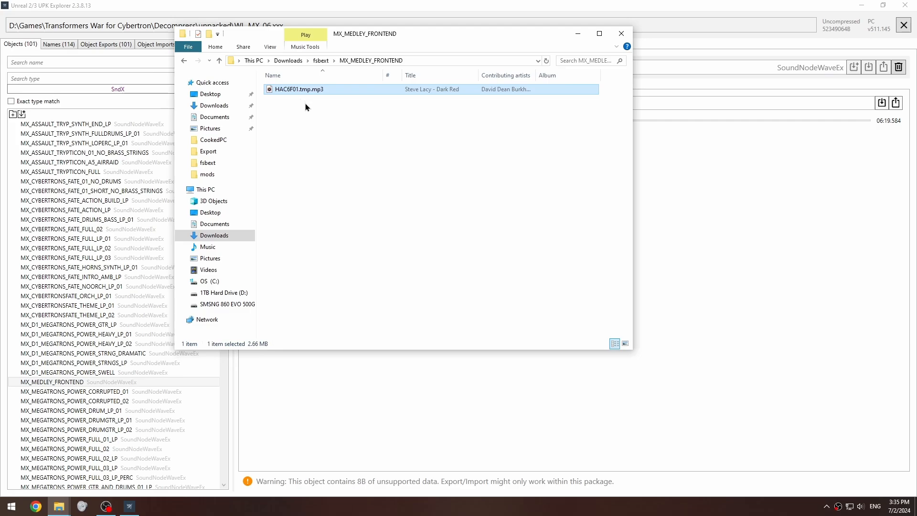
Step: Rebuild the FSB by running makeFSB.bat on MX_MEDLEY_FRONTEND.dat in the fsbext folder, and open the resulting new folder
{"action": "left_click", "coordinate": [321, 60]}
{"action": "left_click", "coordinate": [286, 159]}
{"action": "left_click", "coordinate": [276, 150]}
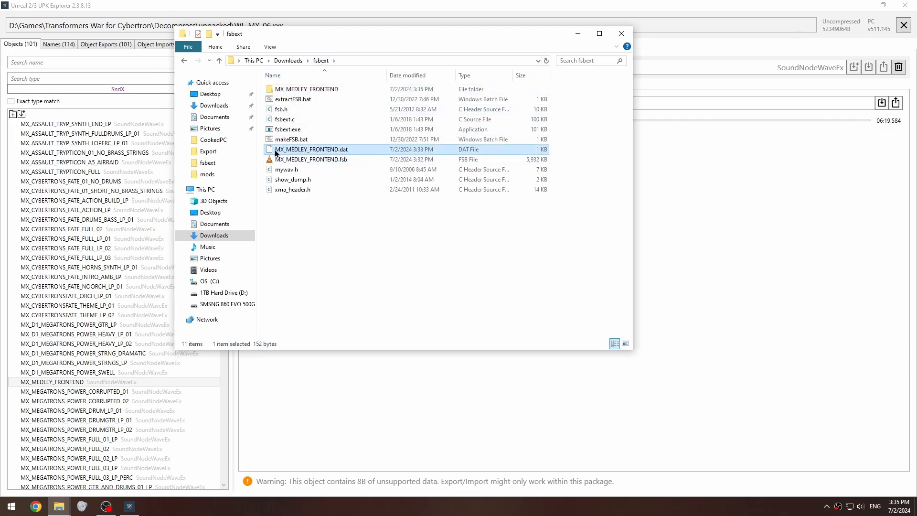
{"action": "left_click_drag", "start_coordinate": [346, 151], "coordinate": [290, 142]}
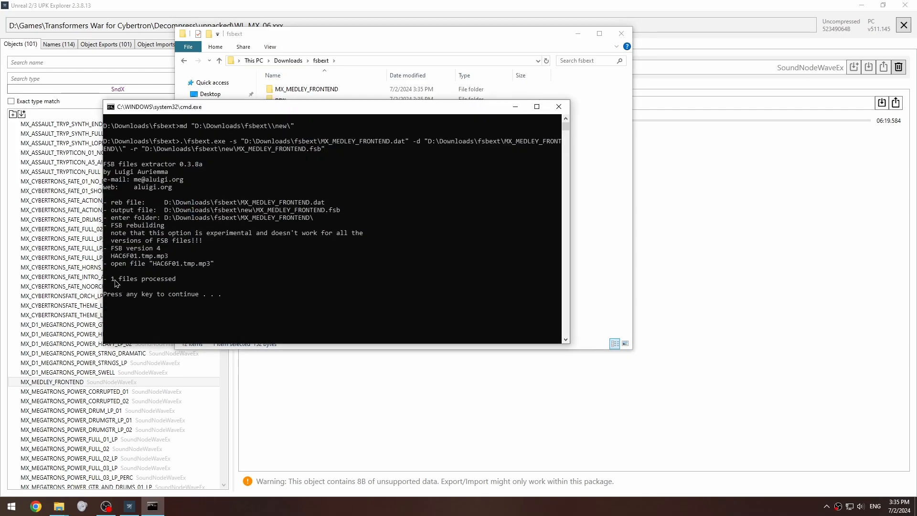
{"action": "key", "text": "Return"}
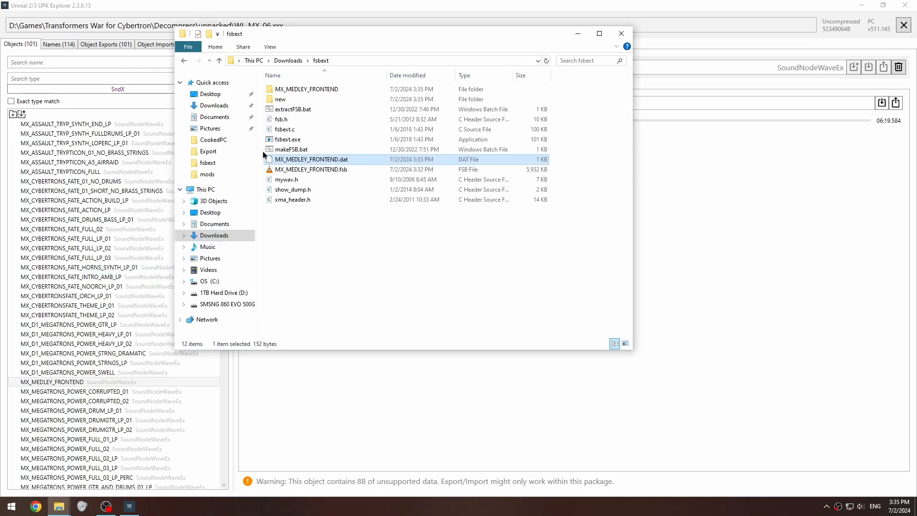
{"action": "double_click", "coordinate": [288, 102]}
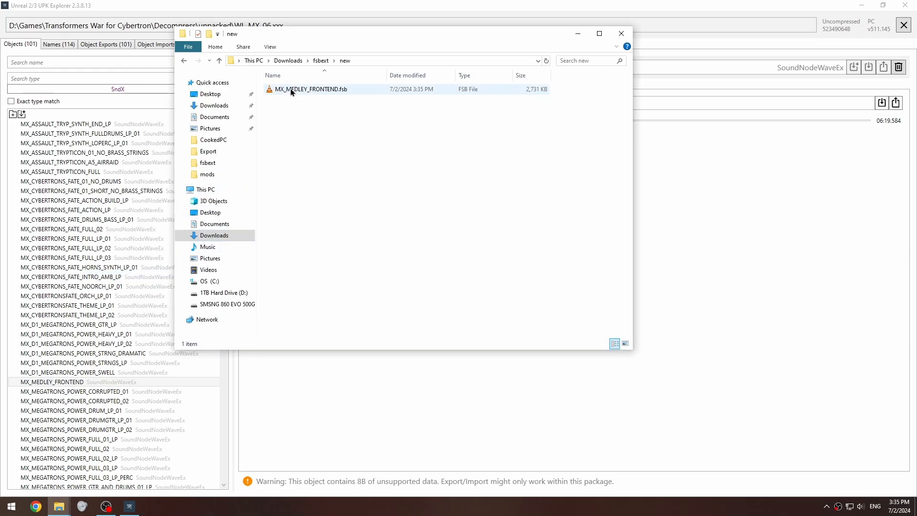
{"action": "left_click", "coordinate": [387, 61]}
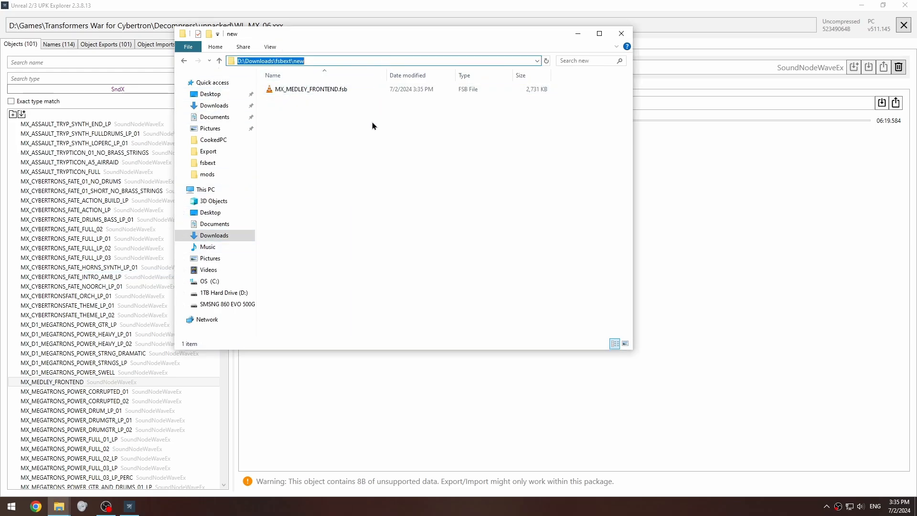
Step: In UPK Explorer, replace the audio data of MX_MEDLEY_FRONTEND with MX_MEDLEY_FRONTEND.fsb from fsbext\new and play its preview
{"action": "left_click", "coordinate": [759, 195]}
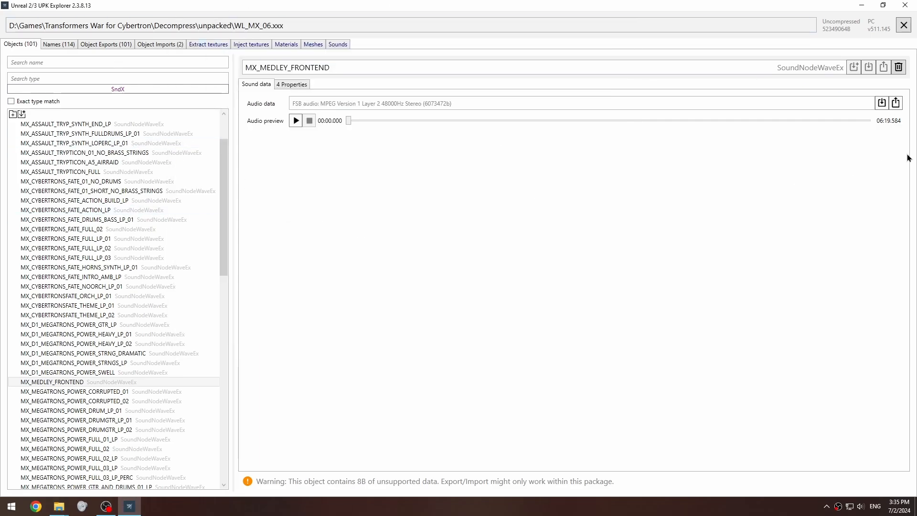
{"action": "left_click", "coordinate": [882, 103]}
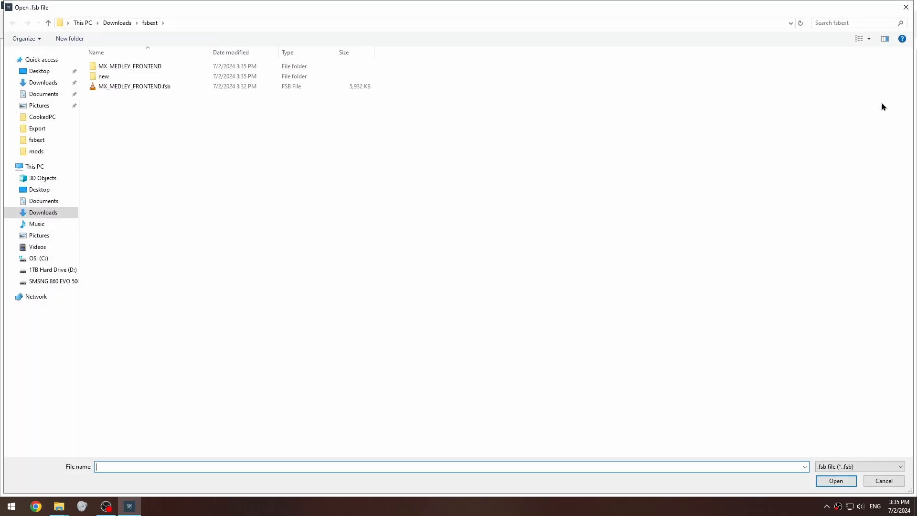
{"action": "double_click", "coordinate": [102, 78]}
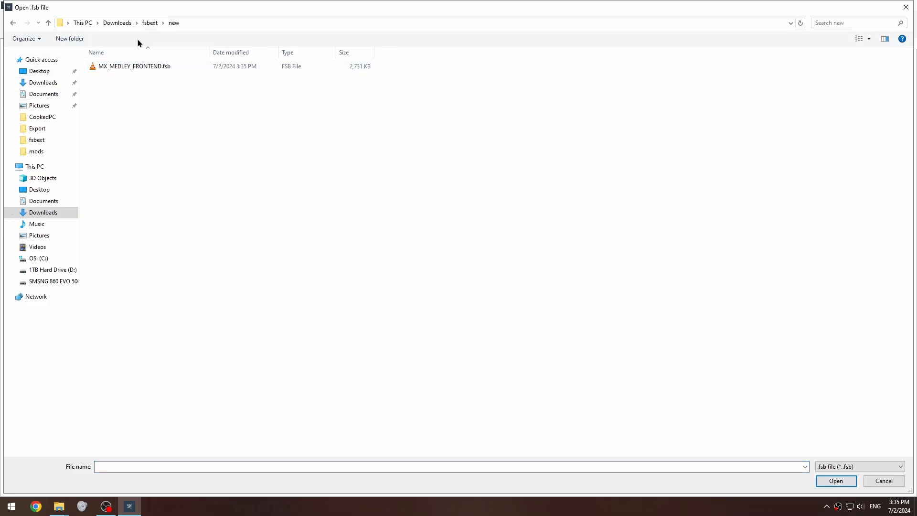
{"action": "double_click", "coordinate": [137, 66]}
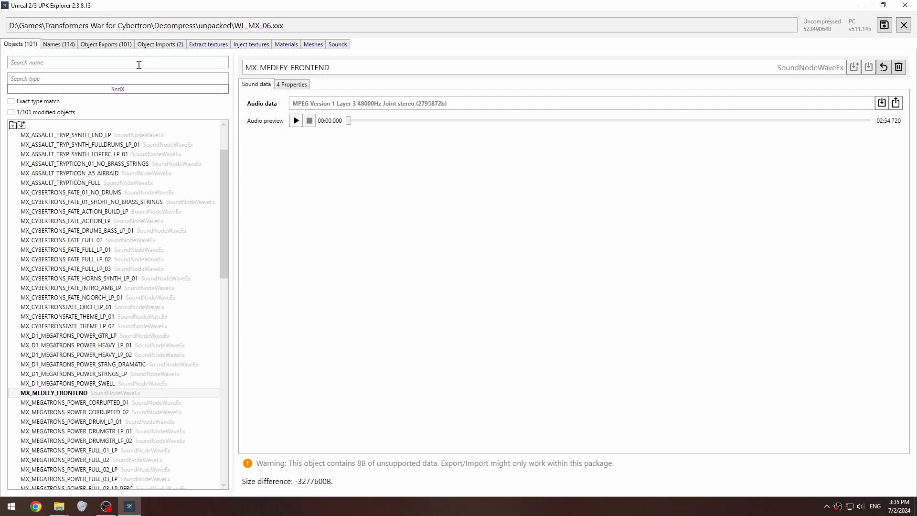
{"action": "left_click", "coordinate": [296, 122]}
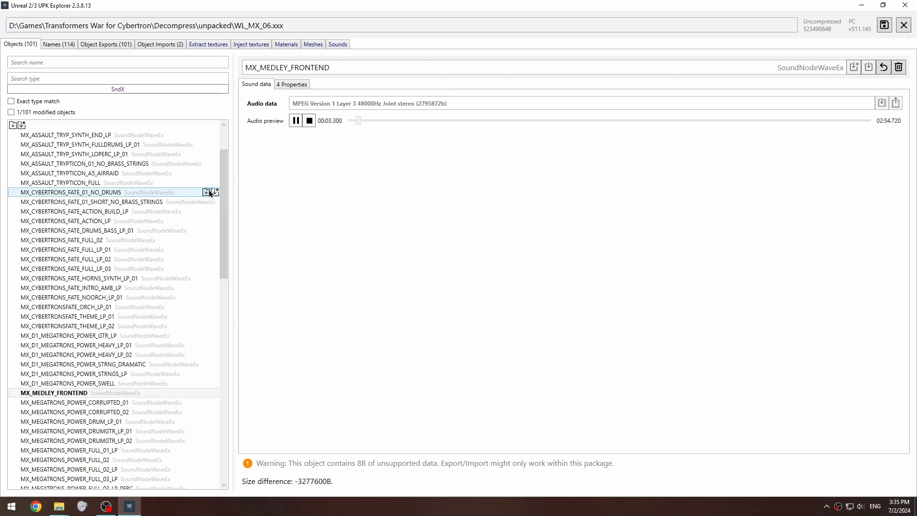
Step: Stop the audio preview and save the modified WL_MX_06.xxx package
{"action": "left_click", "coordinate": [309, 121]}
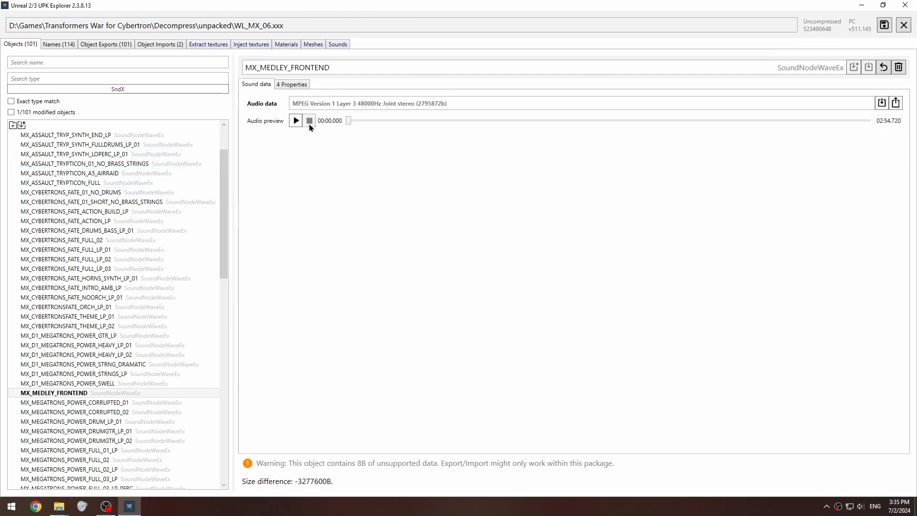
{"action": "left_click", "coordinate": [881, 27]}
{"action": "left_click", "coordinate": [584, 276]}
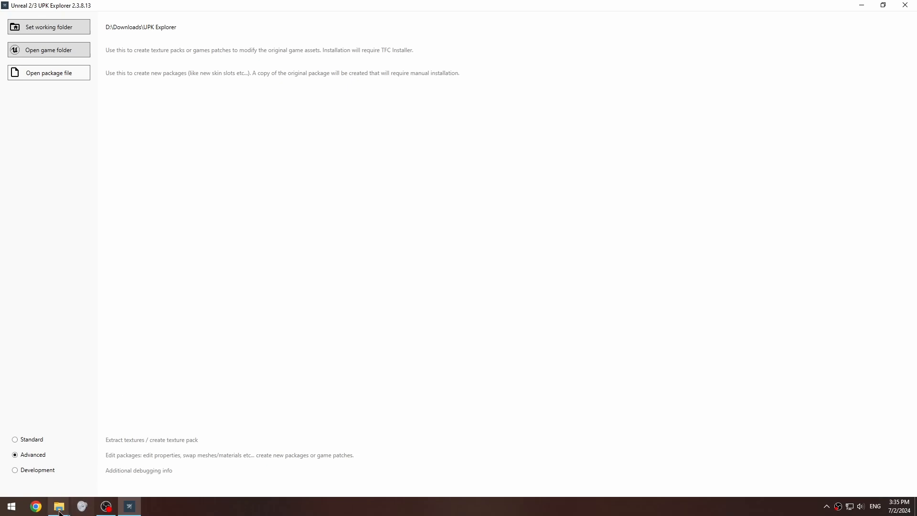
Step: In File Explorer, transfer WL_MX_06_copy.xxx from the Decompress\unpacked folder to TransGame\CookedPC\mods in the Transformers War for Cybertron directory
{"action": "mouse_move", "coordinate": [59, 507]}
{"action": "mouse_move", "coordinate": [21, 469]}
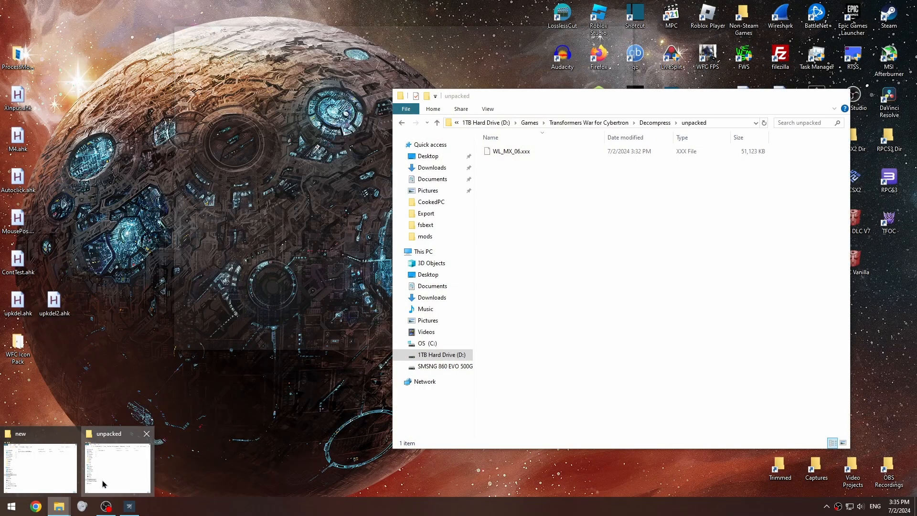
{"action": "left_click", "coordinate": [106, 481]}
{"action": "left_click_drag", "start_coordinate": [628, 99], "coordinate": [417, 59]}
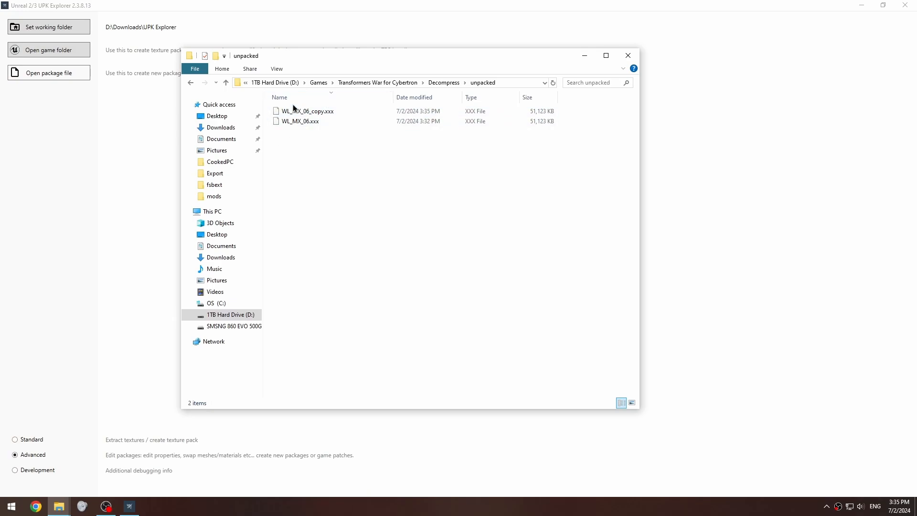
{"action": "left_click", "coordinate": [304, 114]}
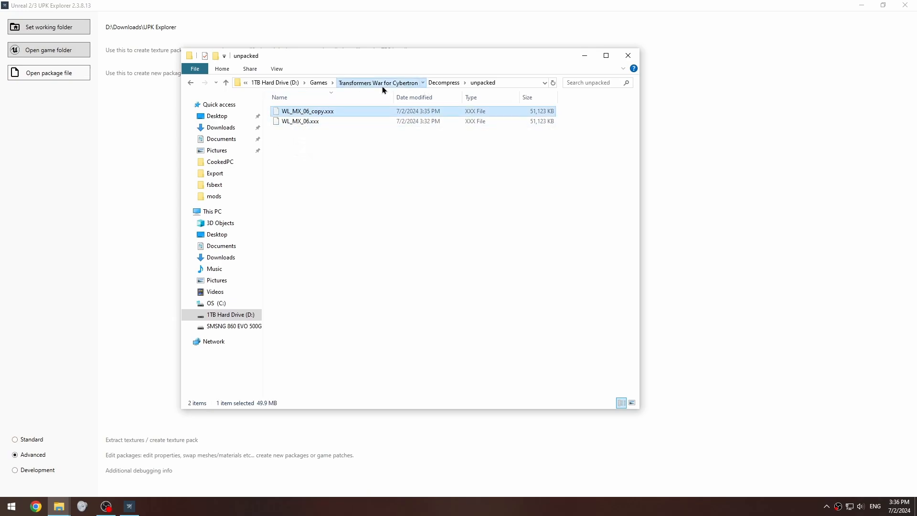
{"action": "left_click", "coordinate": [377, 83]}
{"action": "double_click", "coordinate": [317, 132]}
{"action": "double_click", "coordinate": [309, 121]}
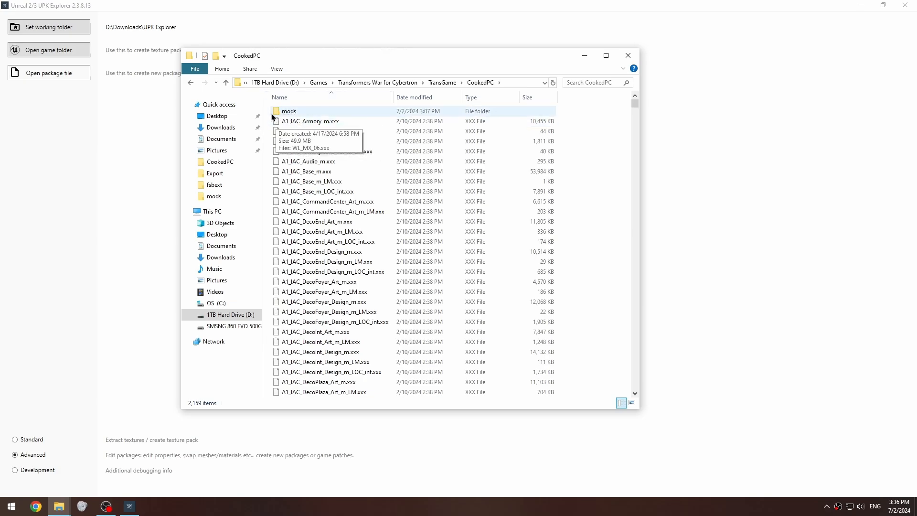
{"action": "double_click", "coordinate": [289, 112]}
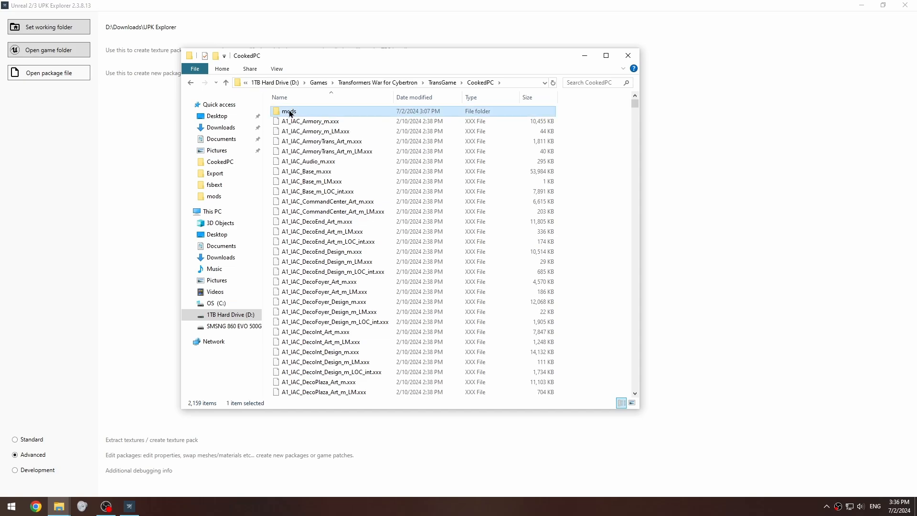
{"action": "key", "text": "ctrl+v"}
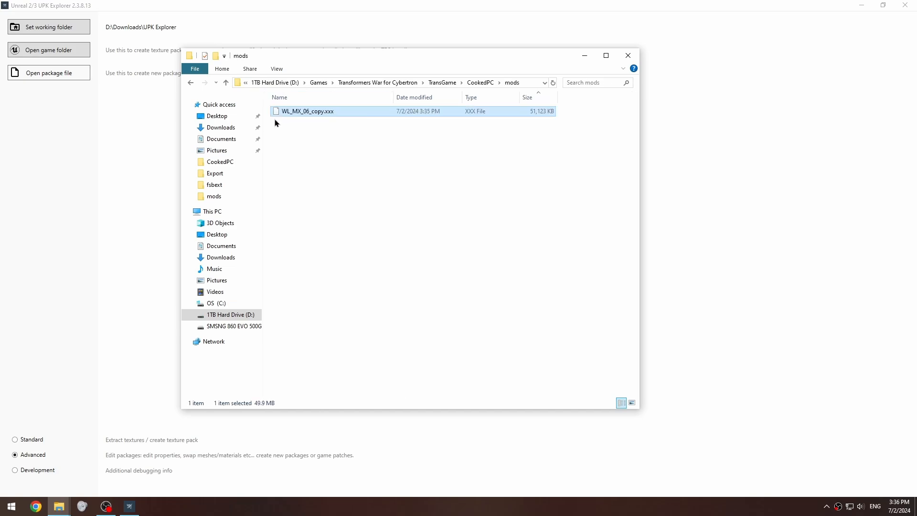
Step: Rename WL_MX_06_copy.xxx in the mods folder to WL_MX_06.xxx
{"action": "key", "text": "F2"}
{"action": "key", "text": "End"}
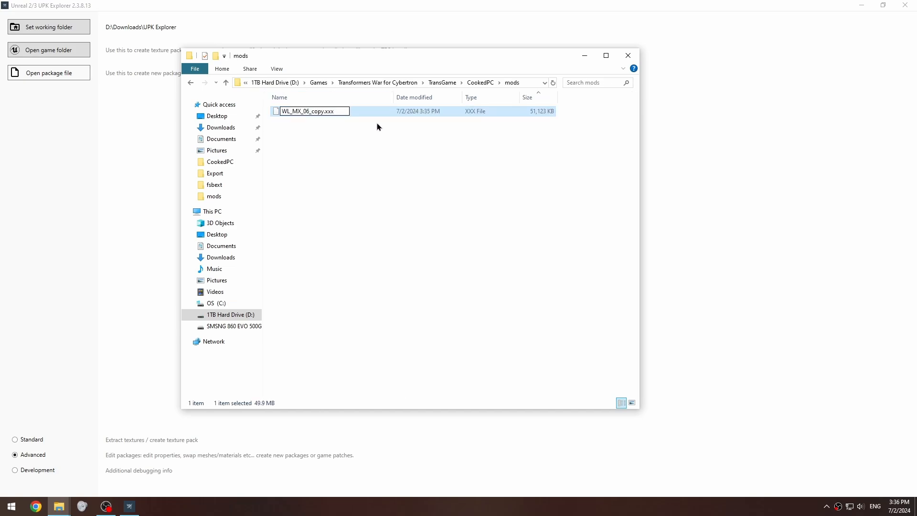
{"action": "key", "text": "Left"}
{"action": "key", "text": "Left"}
{"action": "key", "text": "Left"}
{"action": "key", "text": "Left"}
{"action": "key", "text": "BackSpace"}
{"action": "key", "text": "BackSpace"}
{"action": "key", "text": "BackSpace"}
{"action": "key", "text": "BackSpace"}
{"action": "key", "text": "BackSpace"}
{"action": "key", "text": "Return"}
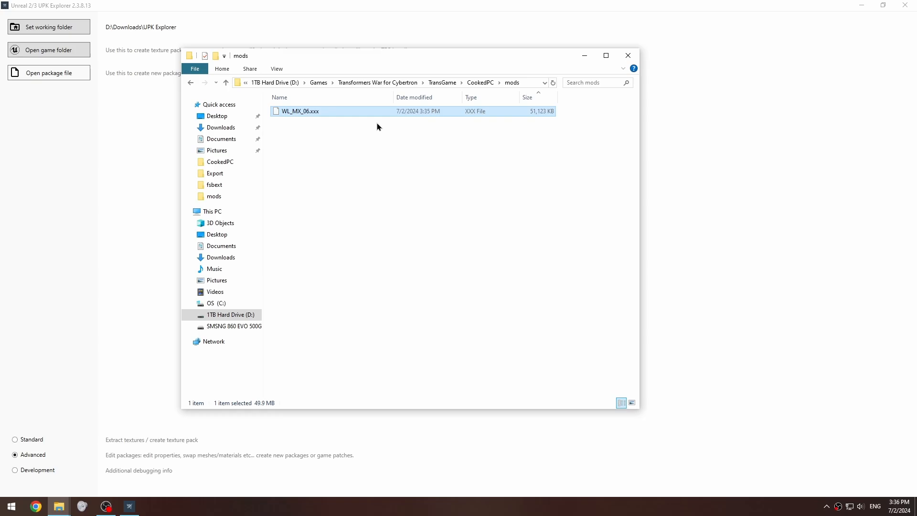
Step: Show the desktop and launch the game from the TWFC Vanilla shortcut
{"action": "left_click", "coordinate": [914, 507]}
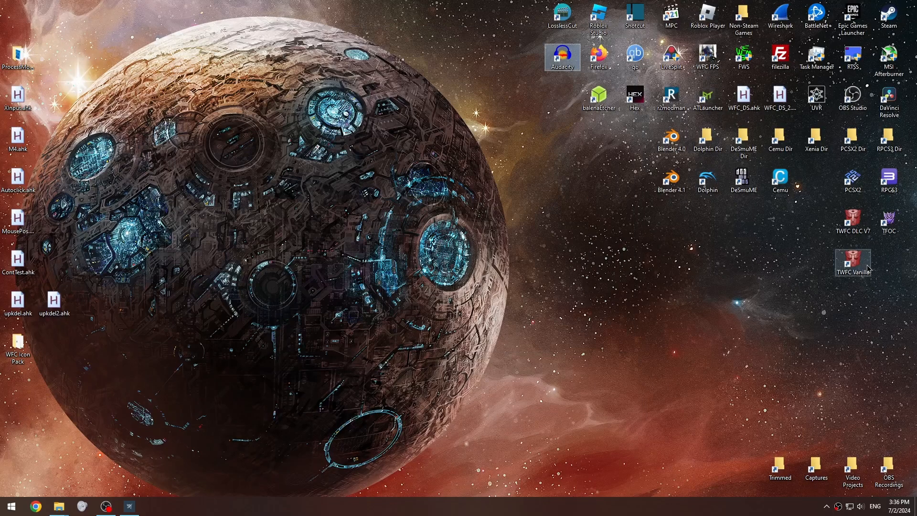
{"action": "double_click", "coordinate": [848, 260]}
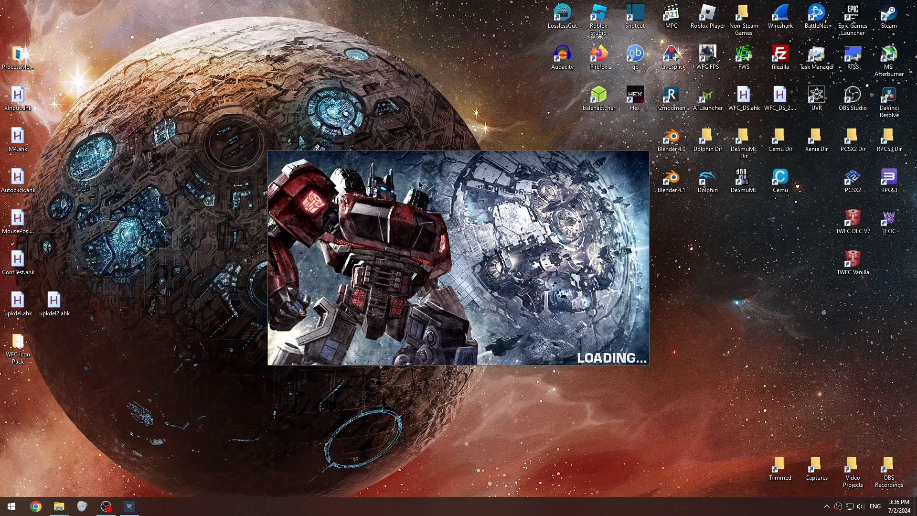